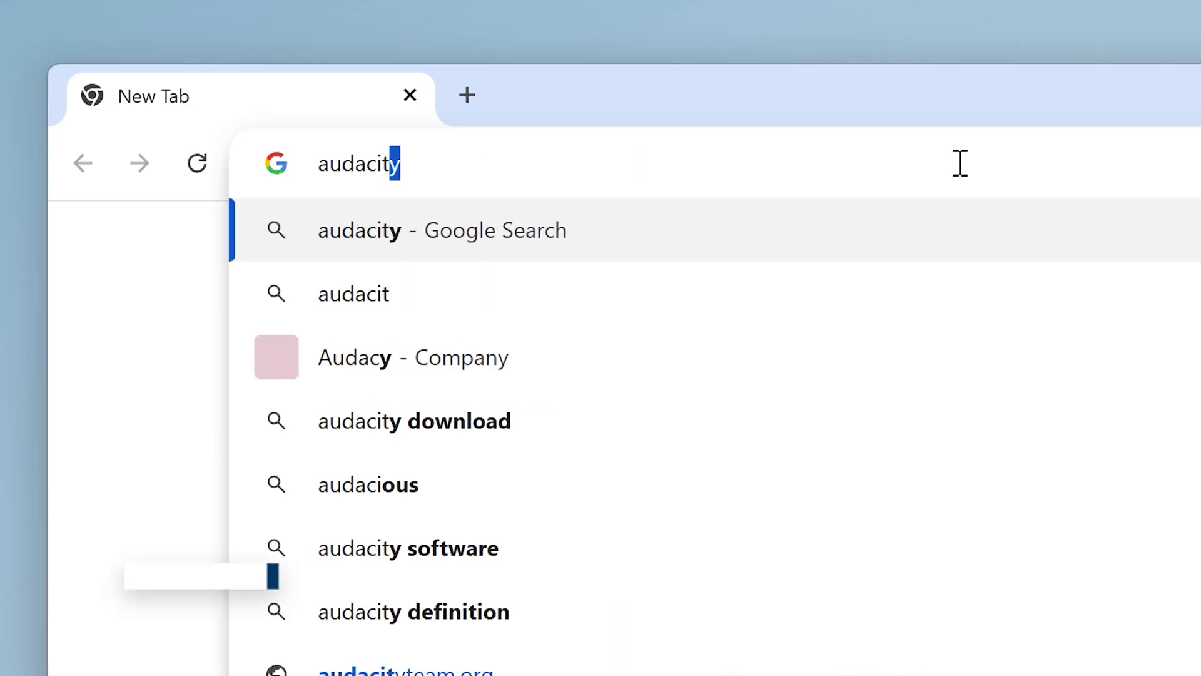
- Download the Audacity installer from audacityteam.org using the 'Download without Muse Hub' link
type("g")
key("Return")
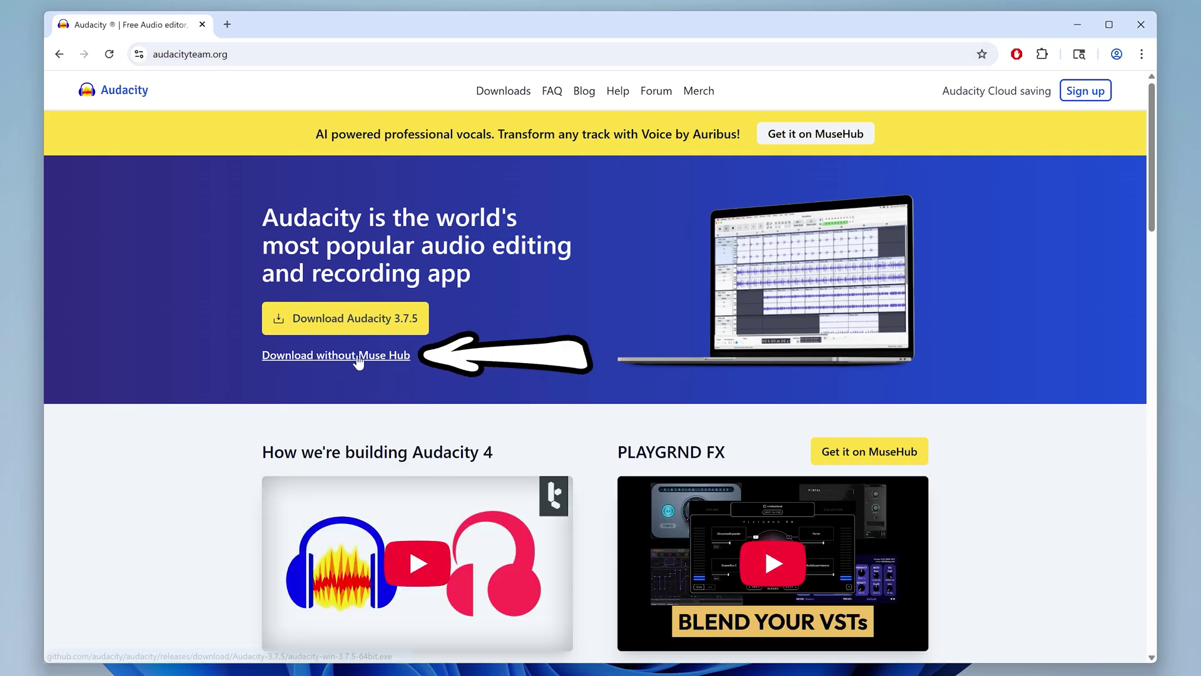
left_click(358, 358)
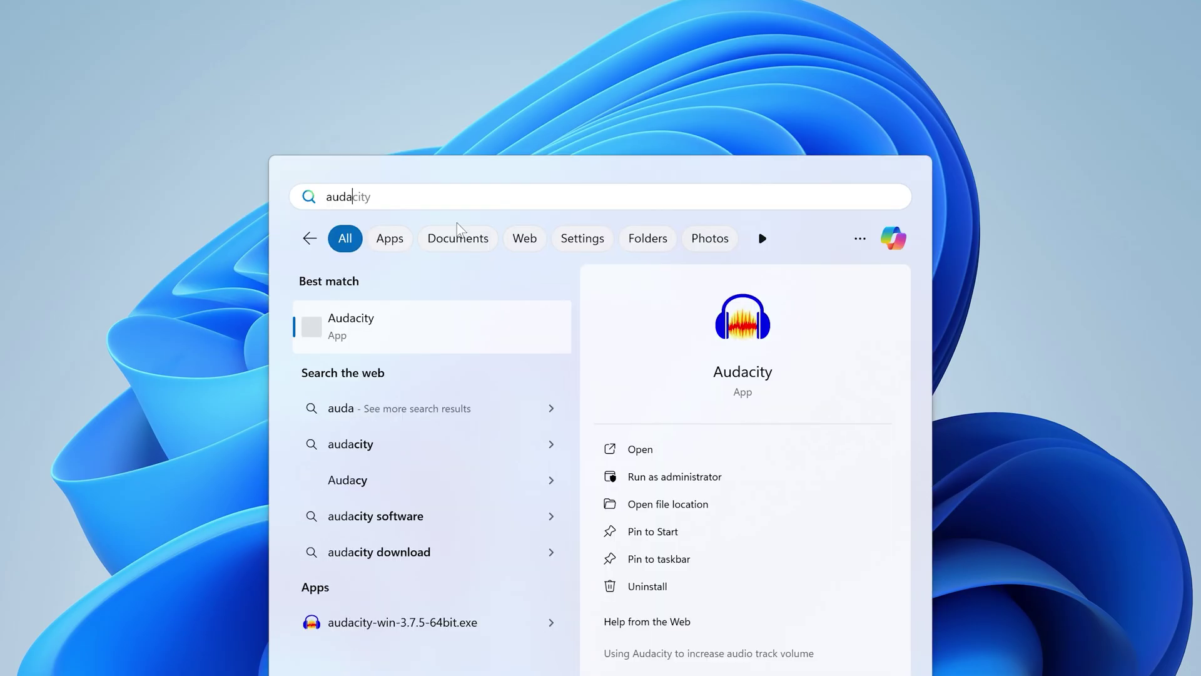
- Launch Audacity, accept the usage notice, and disable the welcome screen at startup
left_click(384, 320)
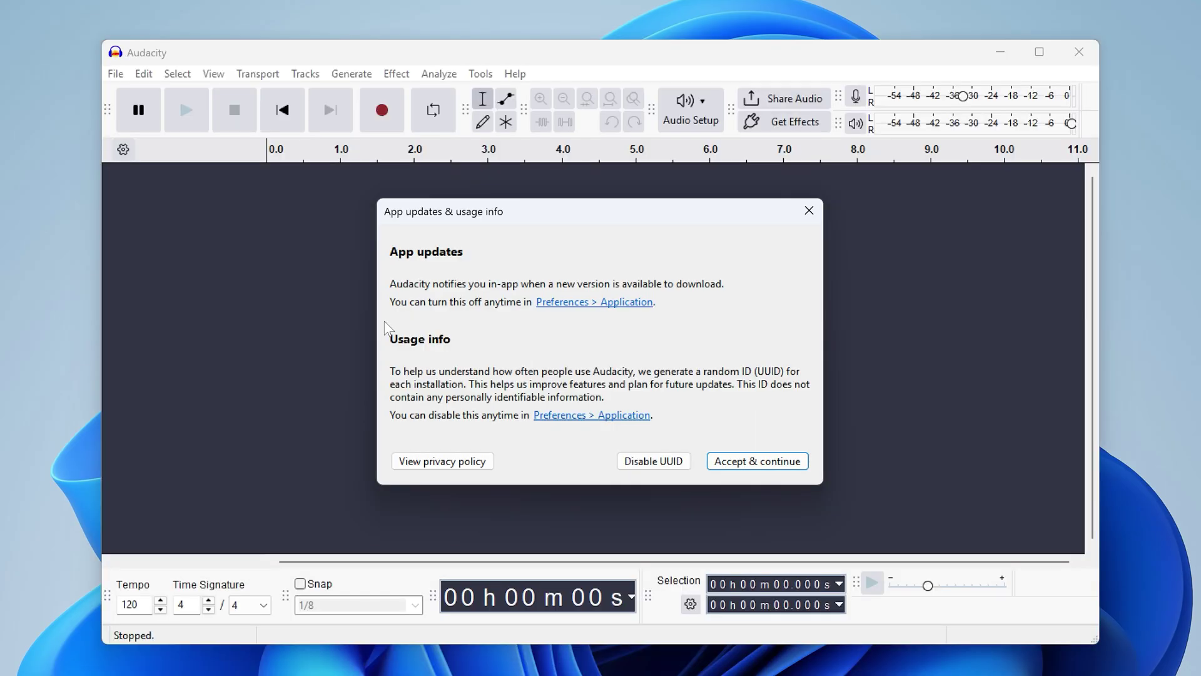
left_click(653, 462)
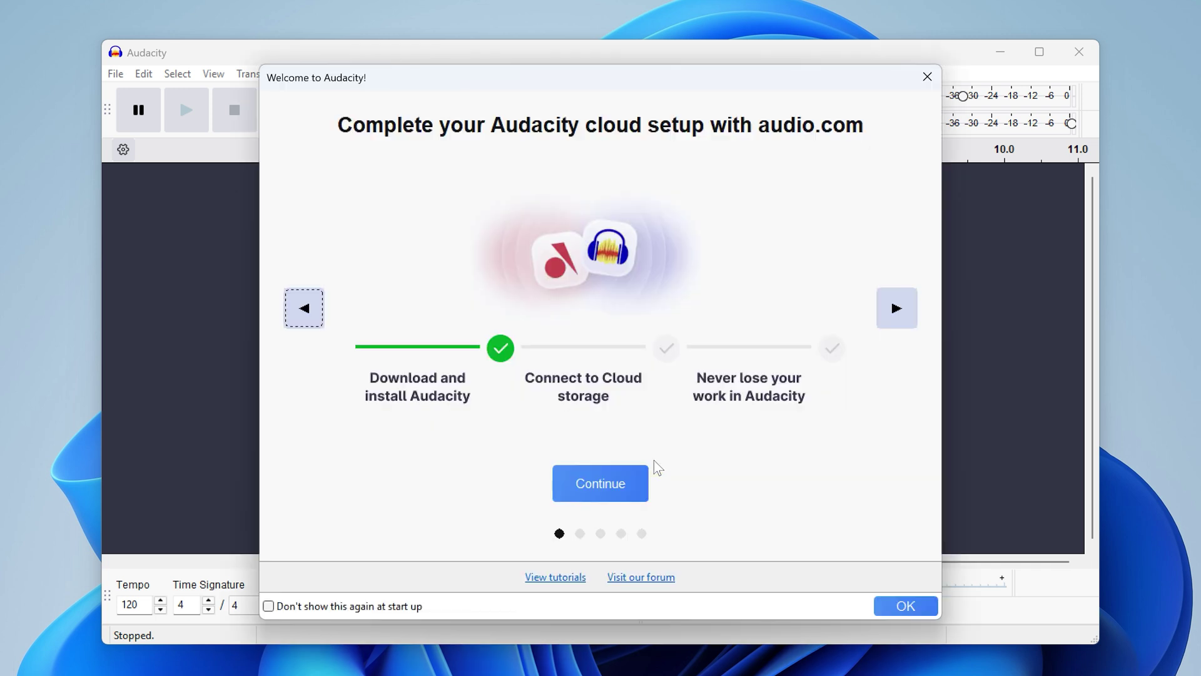
left_click(334, 611)
left_click(929, 76)
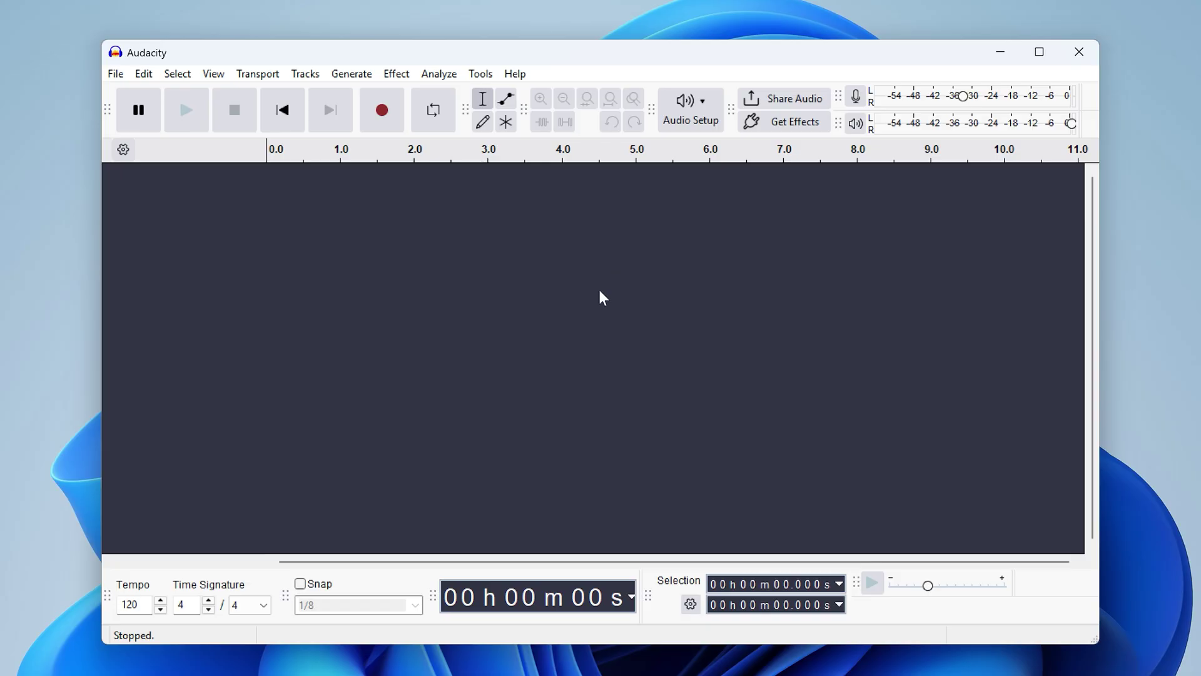
- Set Audacity's audio host to Windows WASAPI
left_click(681, 107)
mouse_move(715, 150)
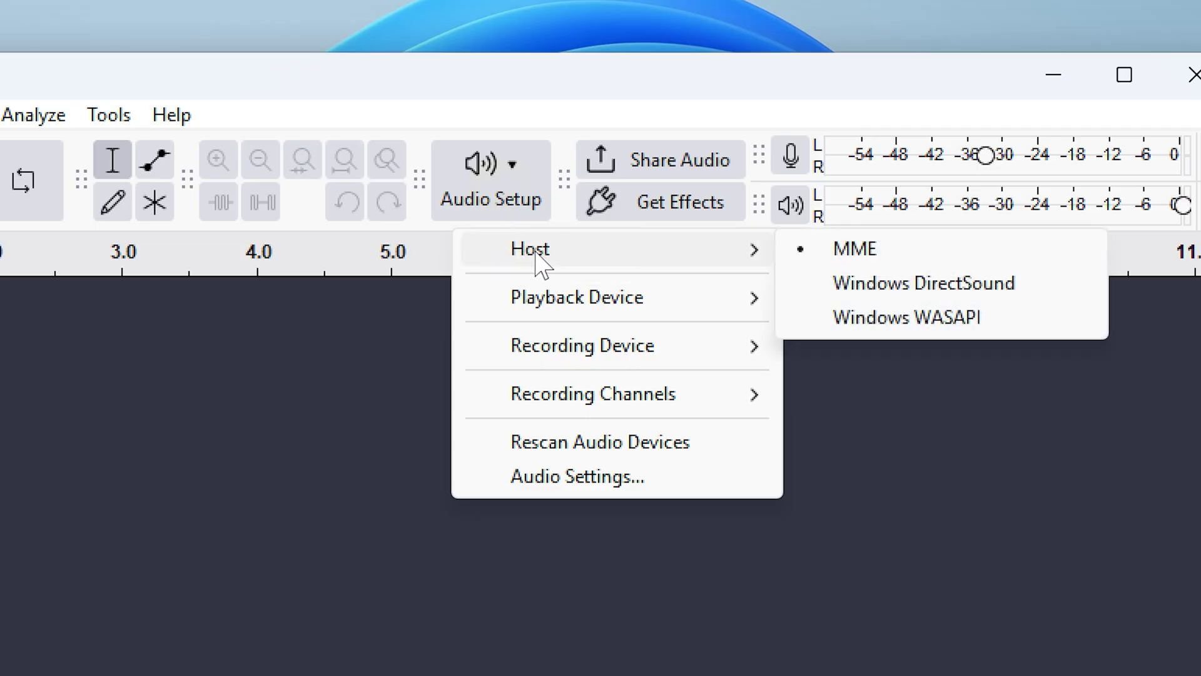
left_click(896, 326)
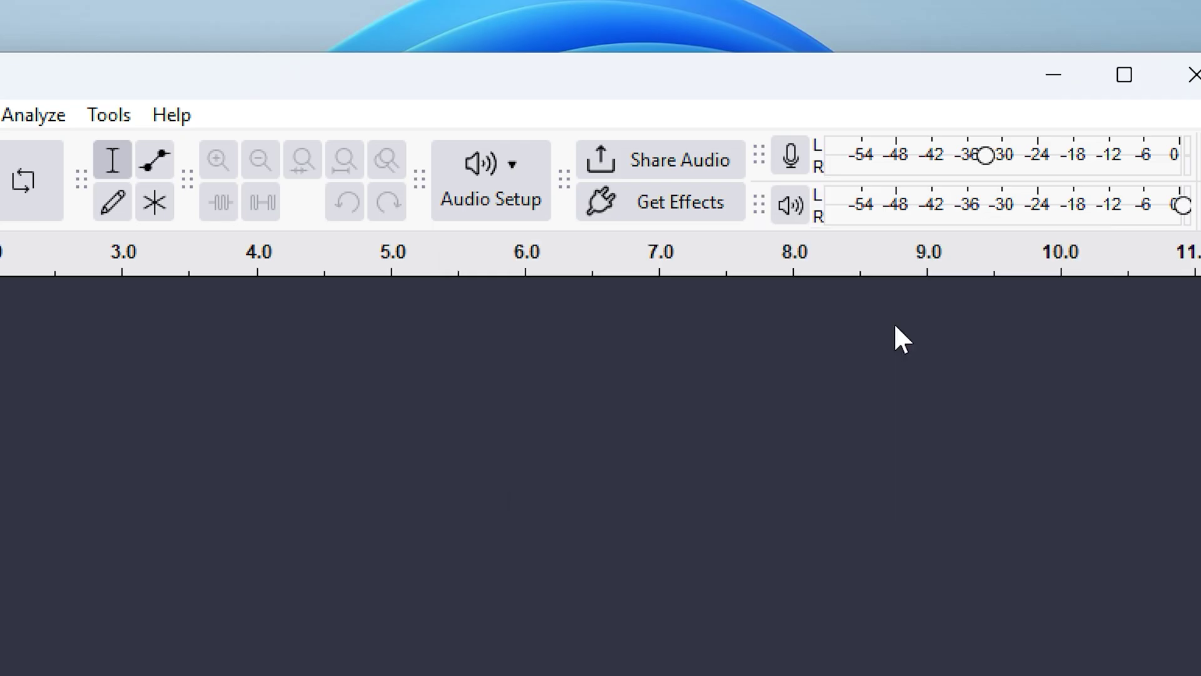
- Rescan the audio devices, leaving Microphone (USB Audio Device) as the recording input
left_click(480, 167)
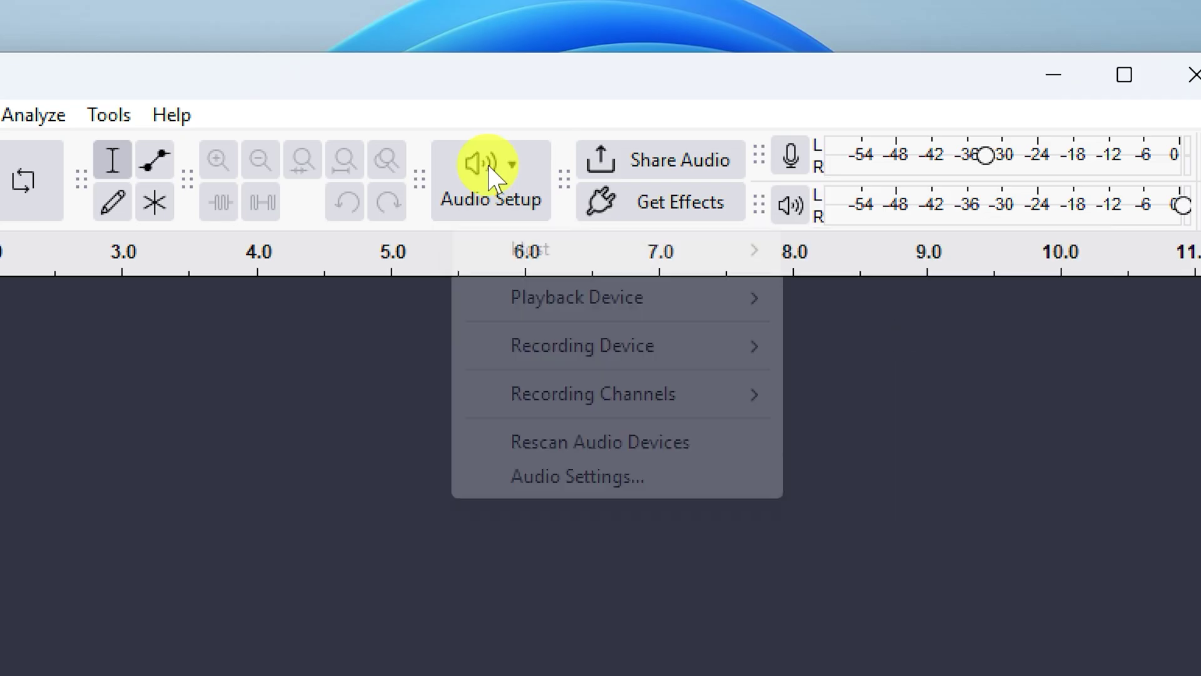
left_click(545, 443)
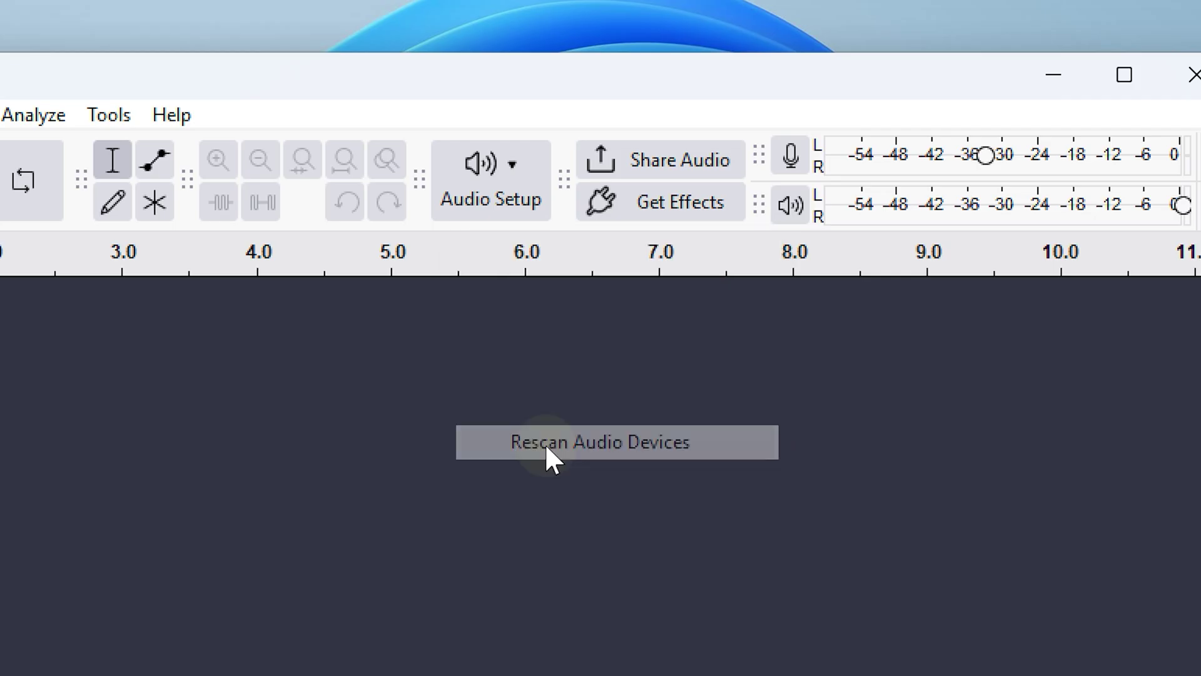
left_click(529, 211)
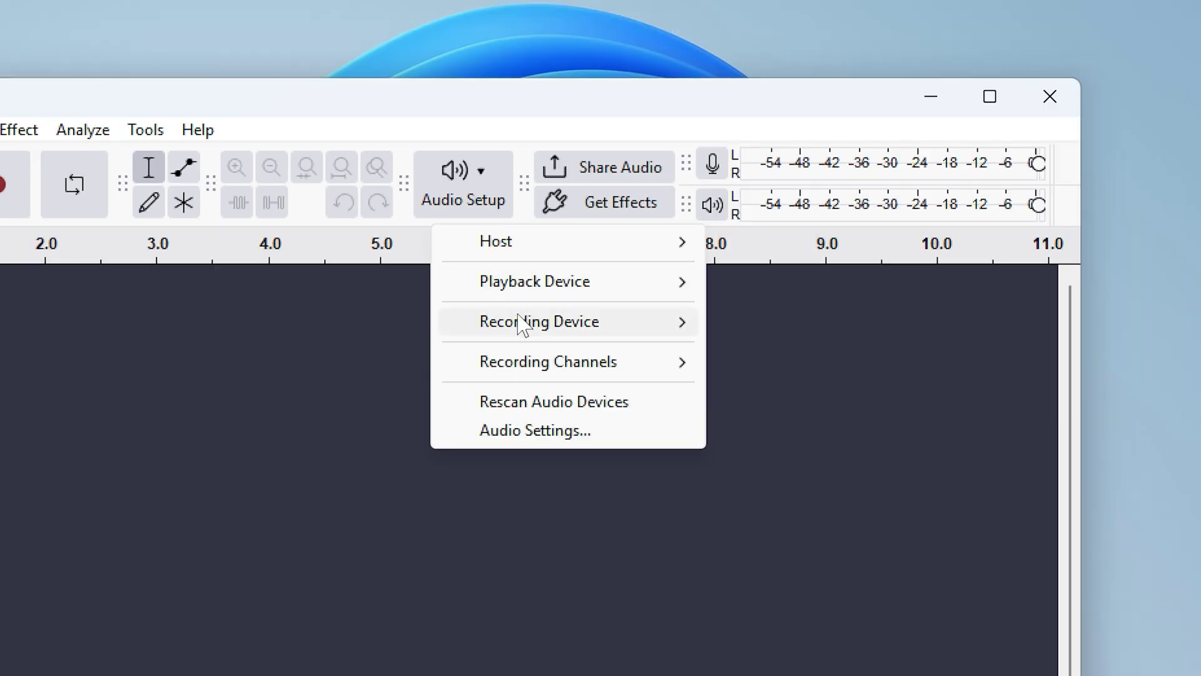
mouse_move(525, 323)
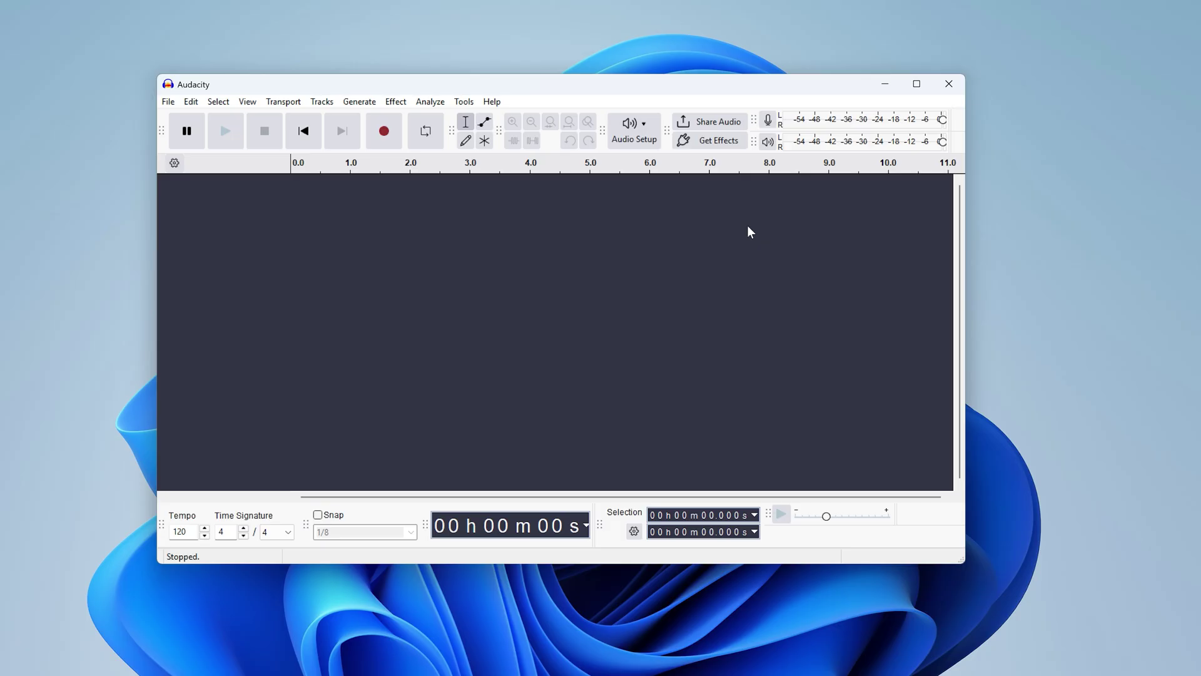
- Open Control Panel's Sound playback device list and move it to the right side
key("super")
type("control panel")
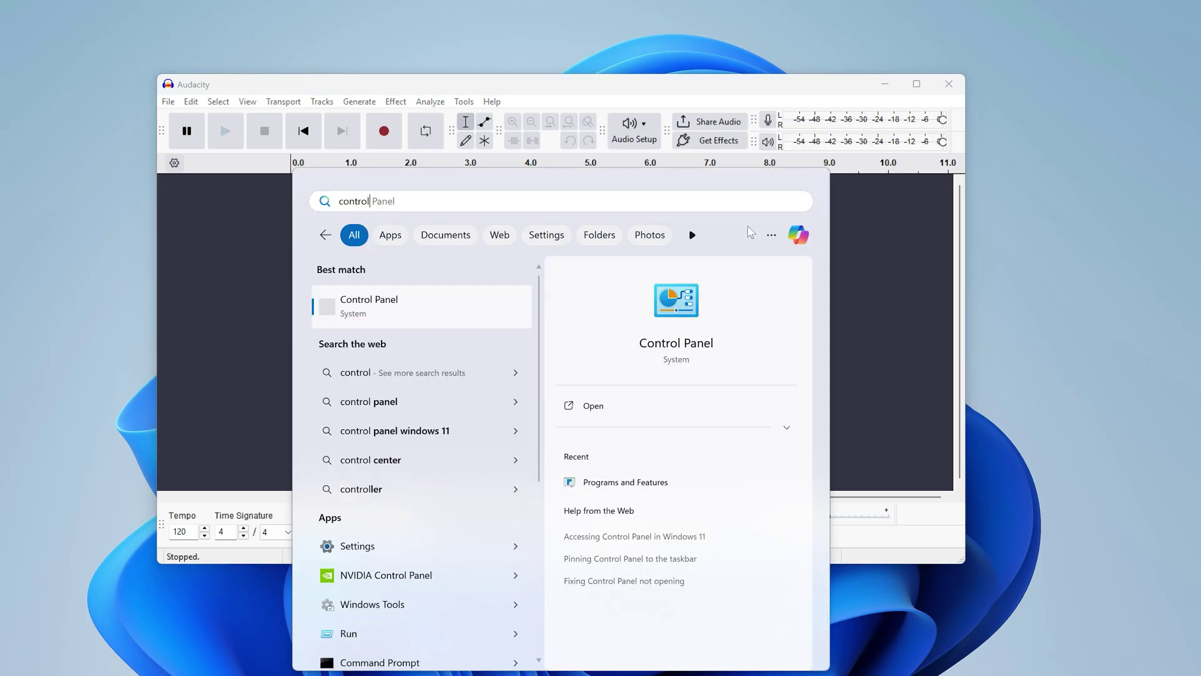
key("Return")
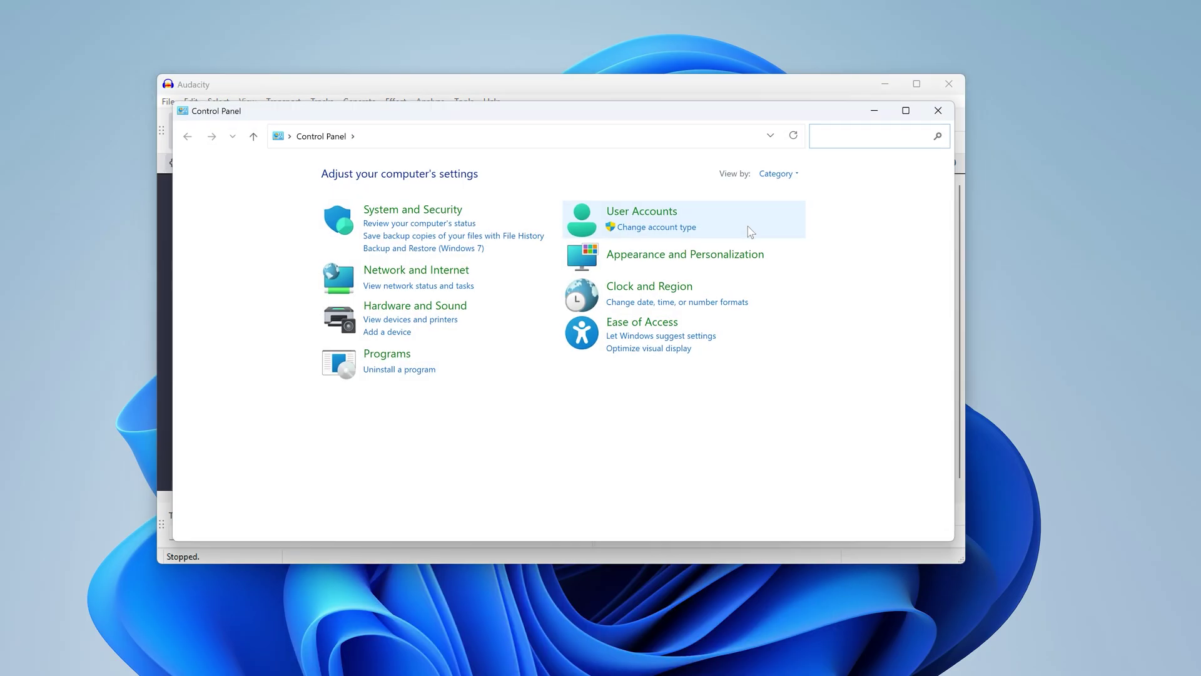
left_click(438, 307)
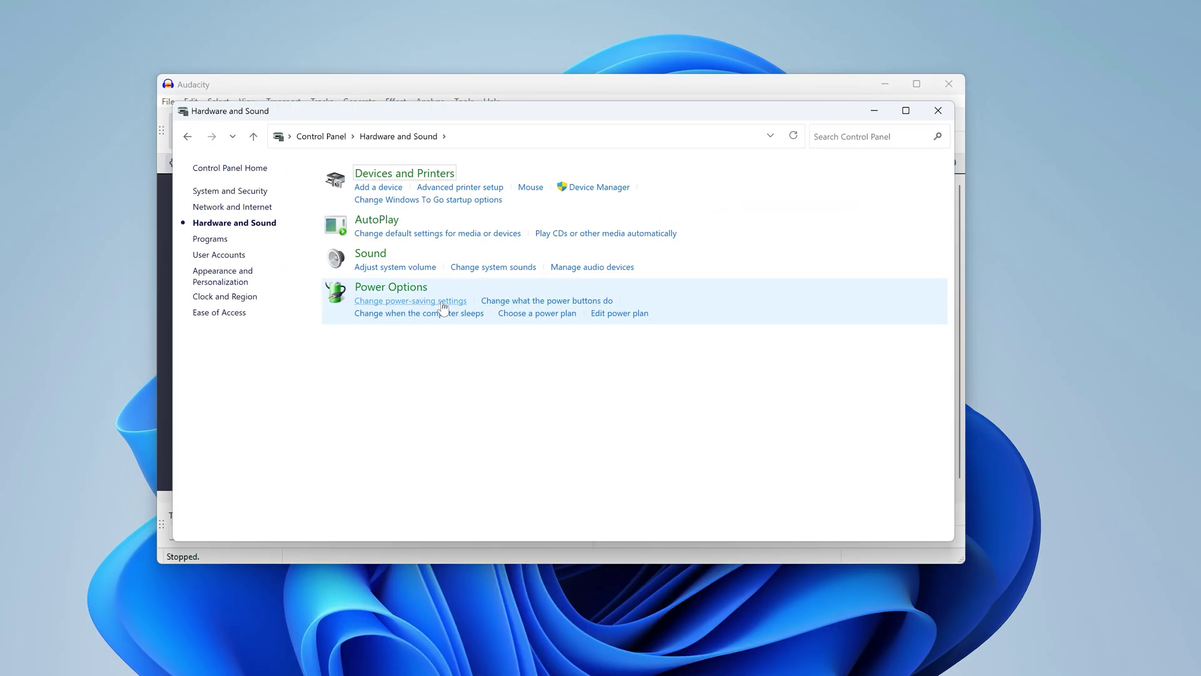
left_click(570, 269)
left_click_drag(122, 0, 1062, 161)
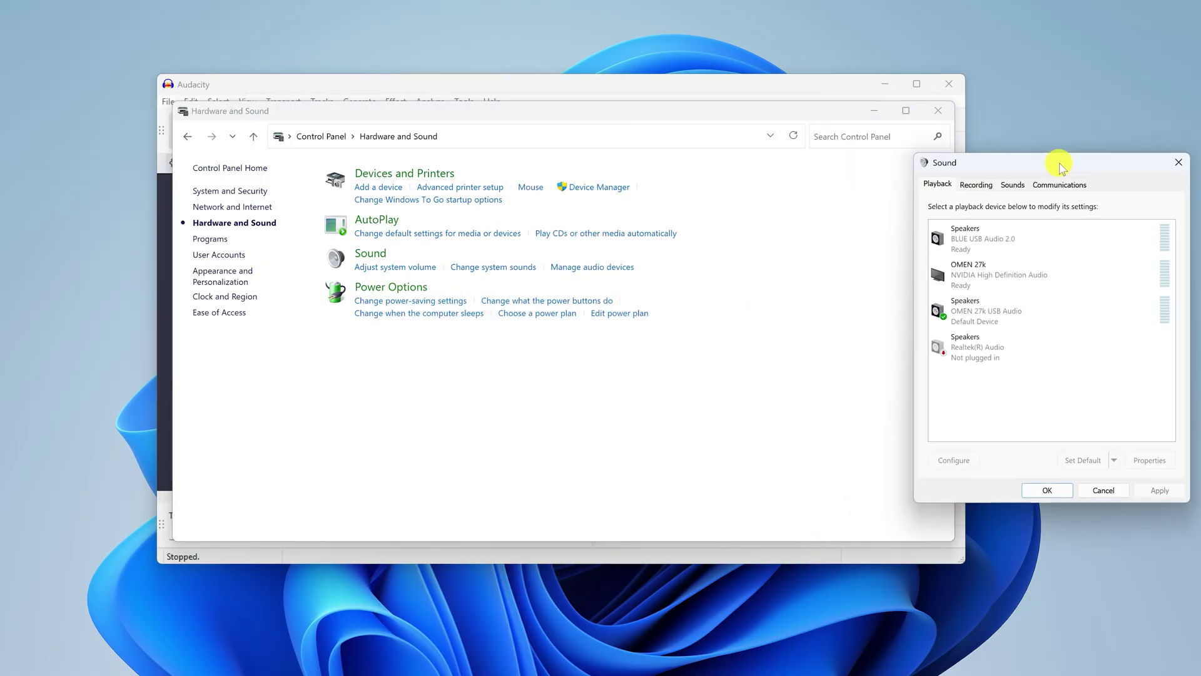
- Close Control Panel, start the YouTube video, and return to Audacity
left_click(938, 110)
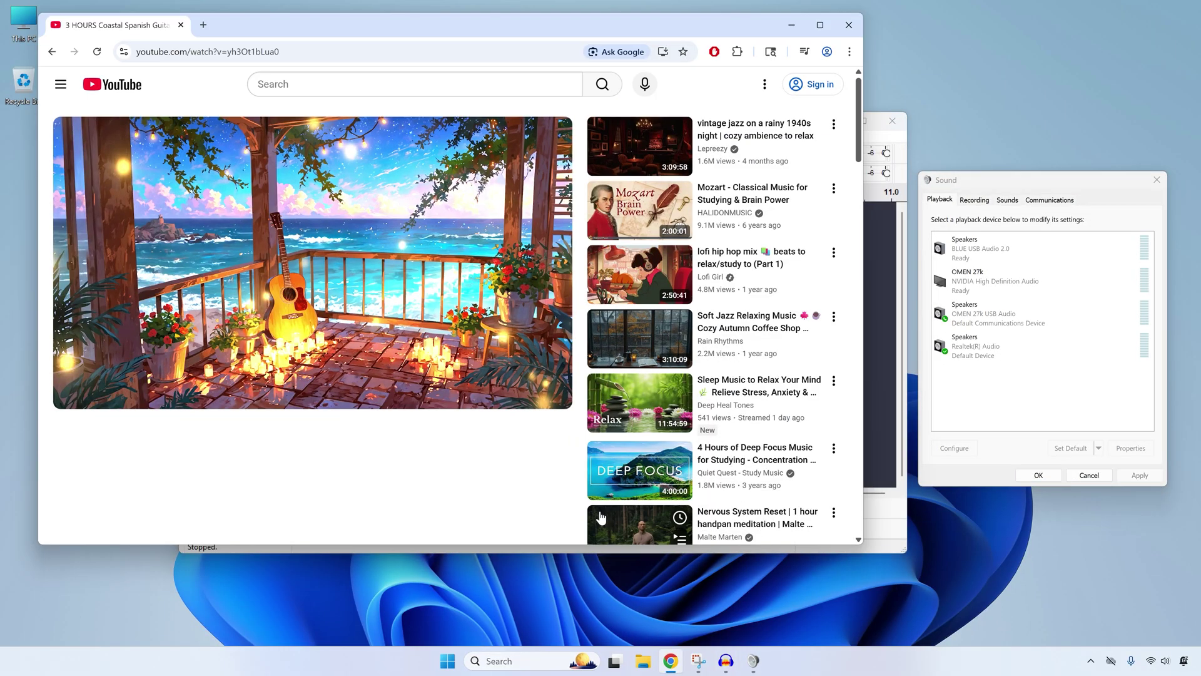
left_click(389, 269)
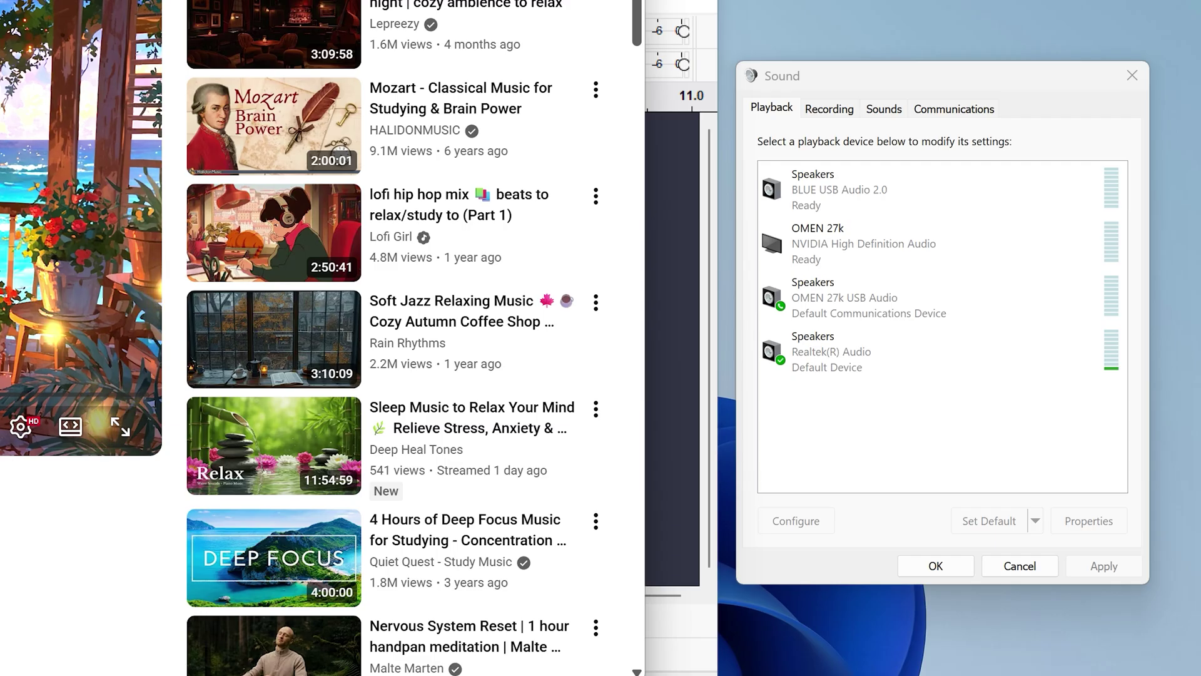
left_click(662, 360)
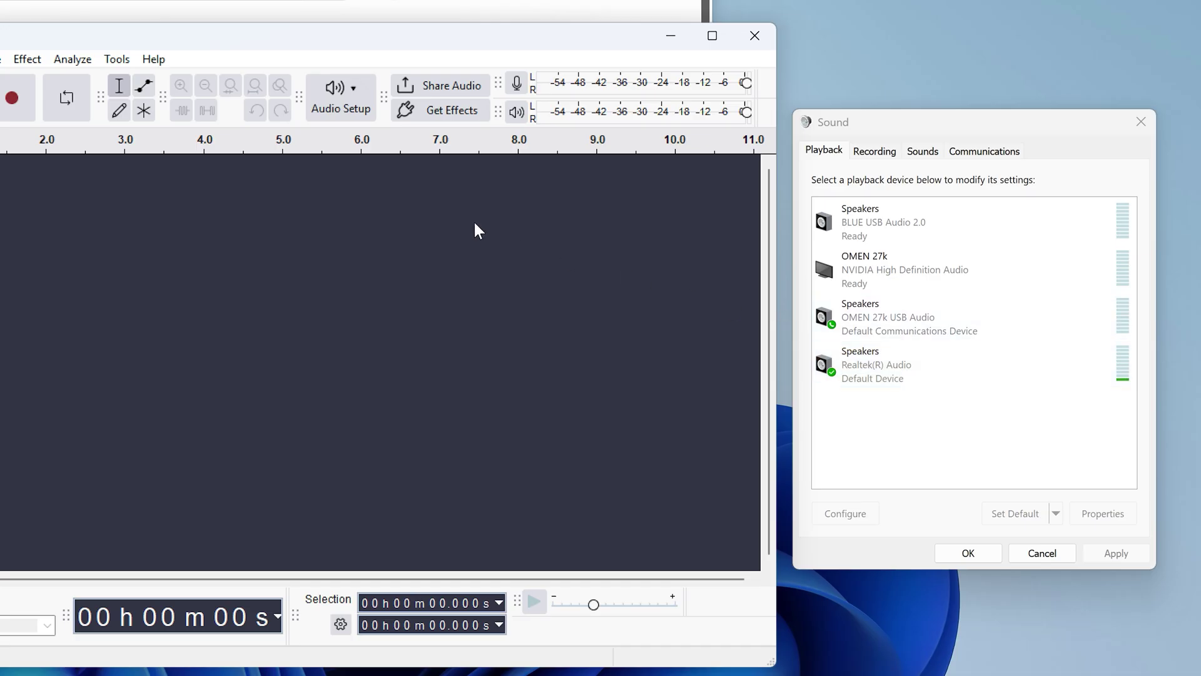
- Set recording to Speakers (Realtek(R) Audio) loopback and playback to Speakers (Realtek(R) Audio)
left_click(342, 100)
mouse_move(425, 195)
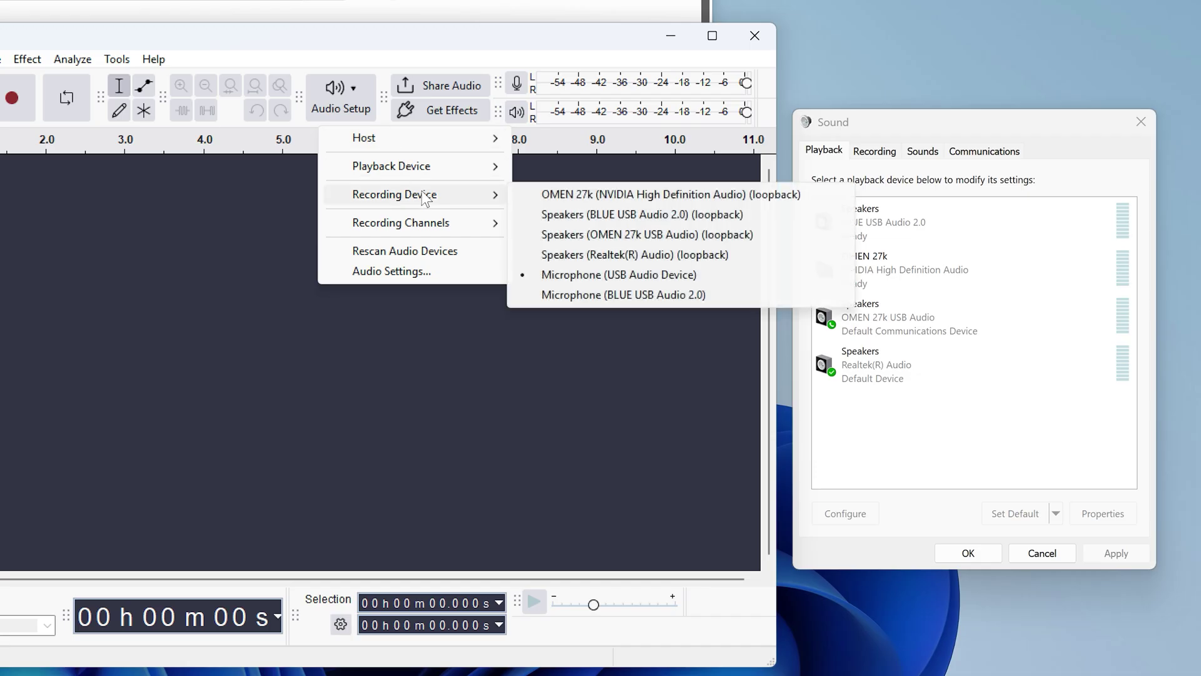
left_click(573, 255)
left_click(340, 97)
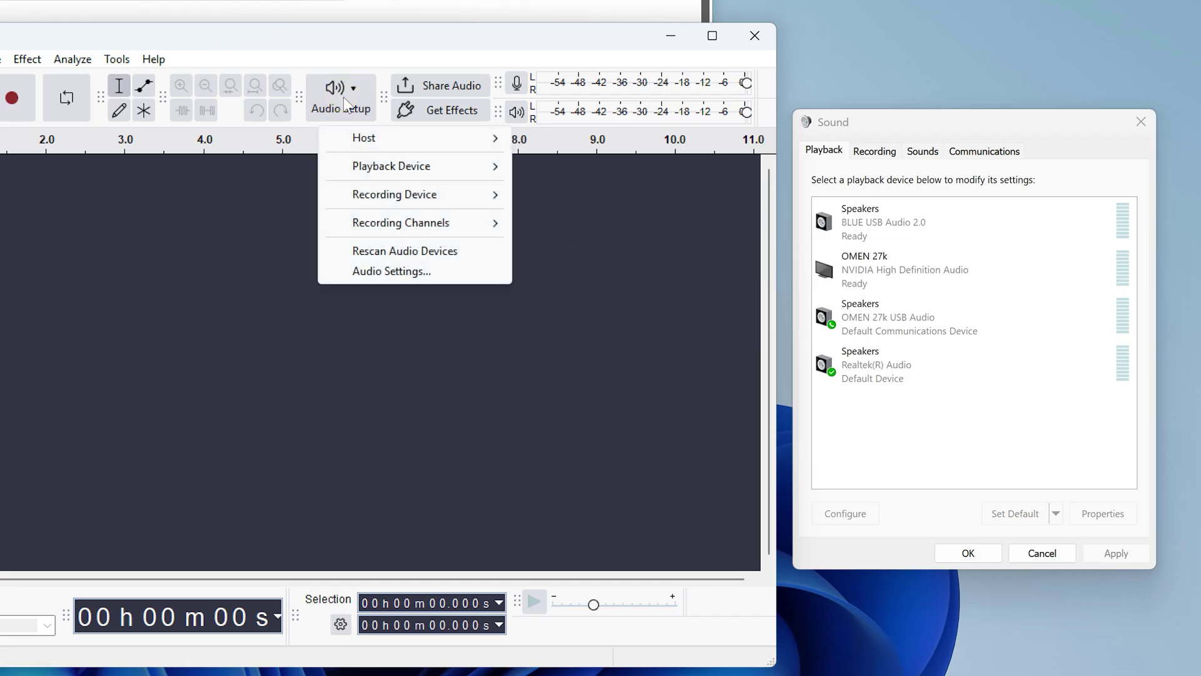
mouse_move(407, 178)
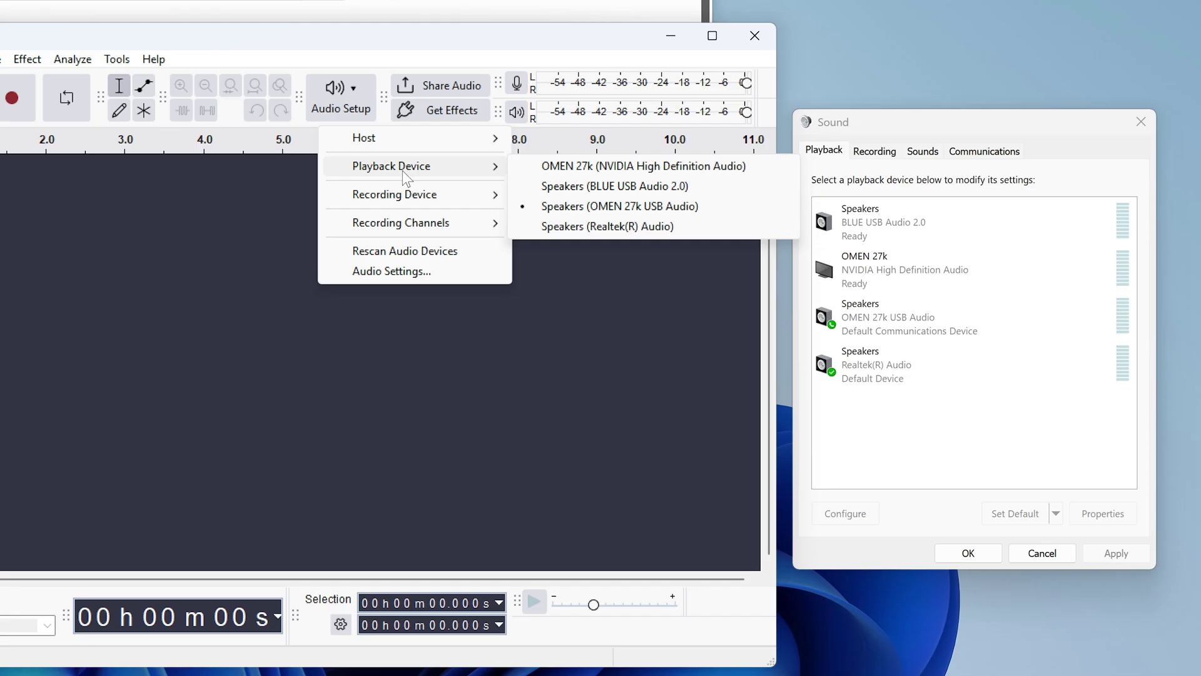
left_click(576, 225)
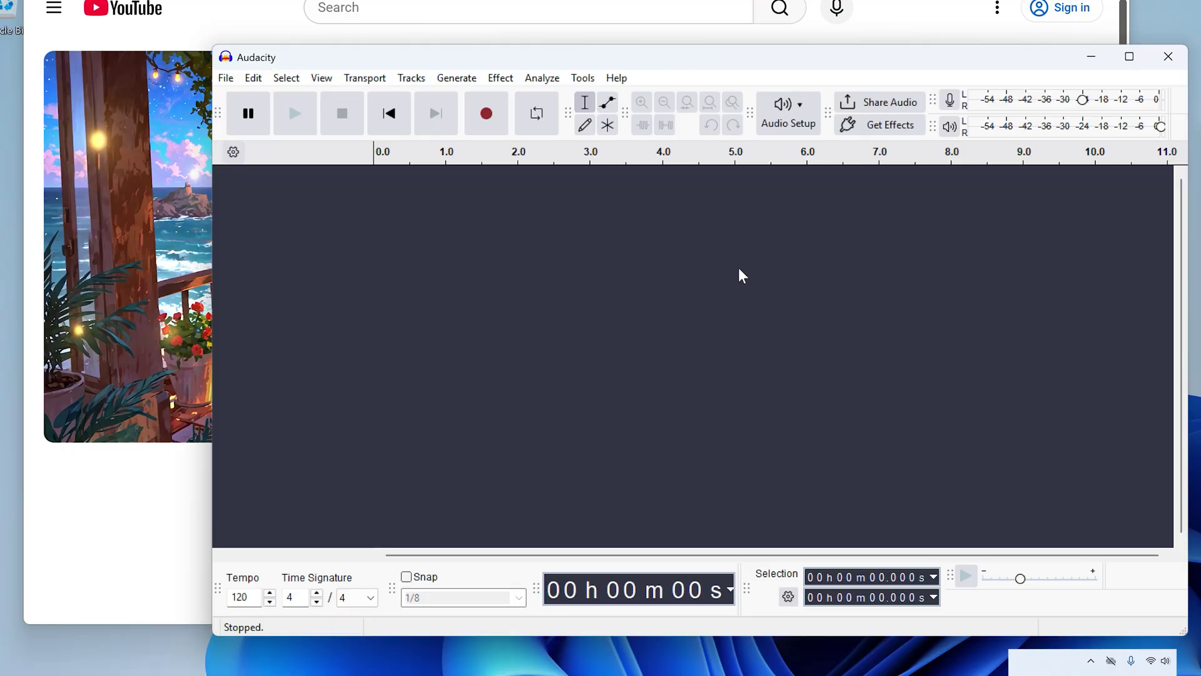
- Record about 11 seconds of the YouTube video's audio into the Audio 1 track
left_click(485, 112)
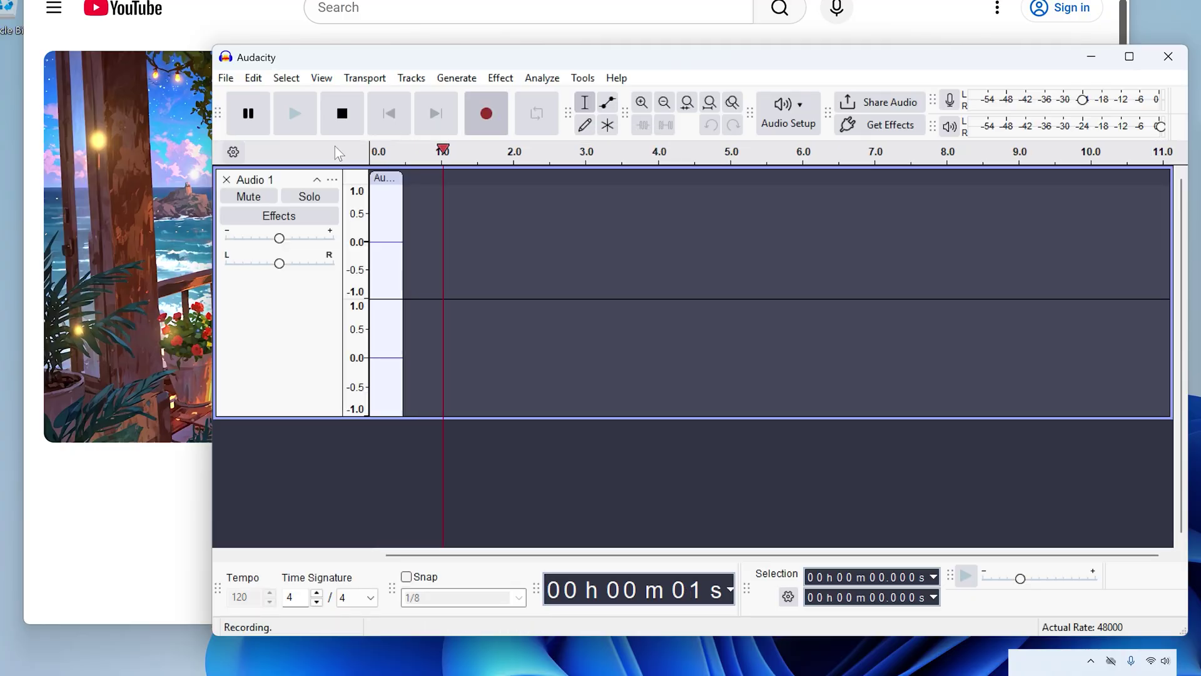
left_click(151, 215)
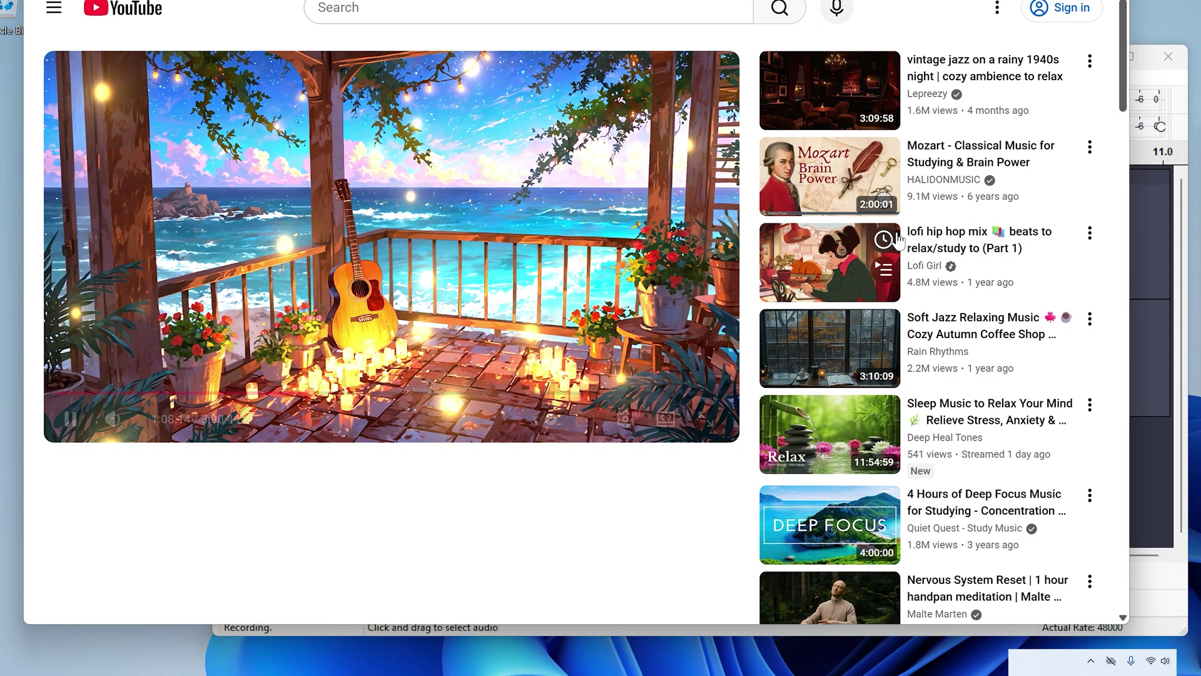
left_click(1145, 265)
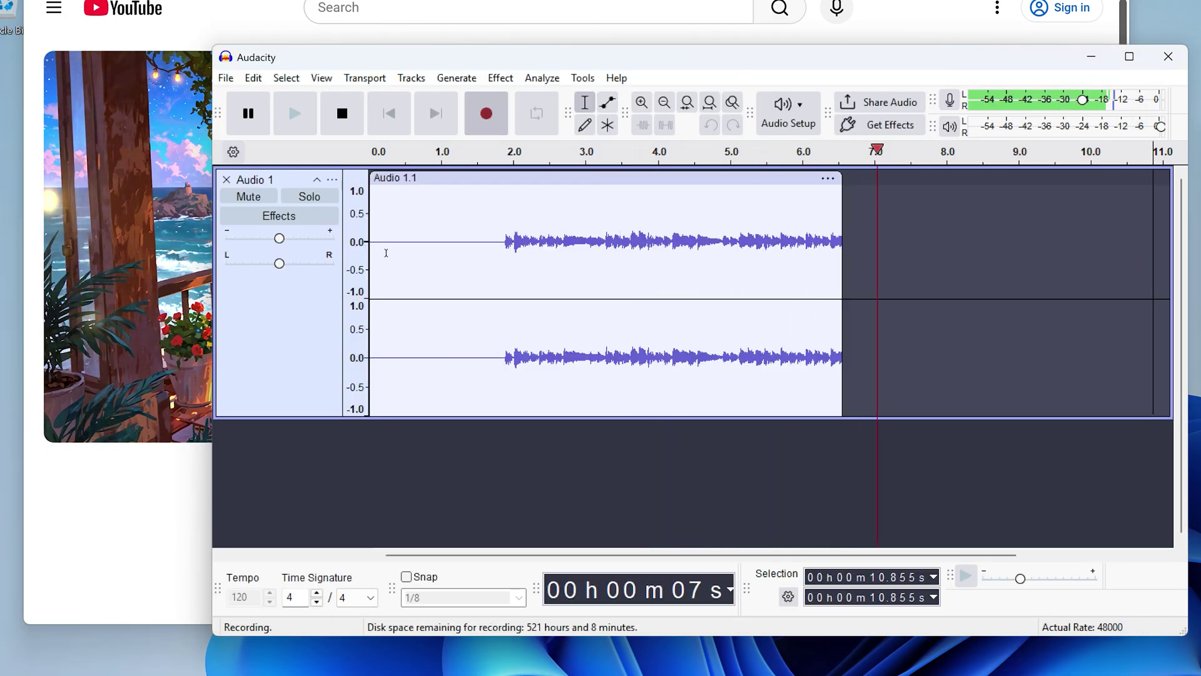
left_click(125, 300)
left_click(470, 627)
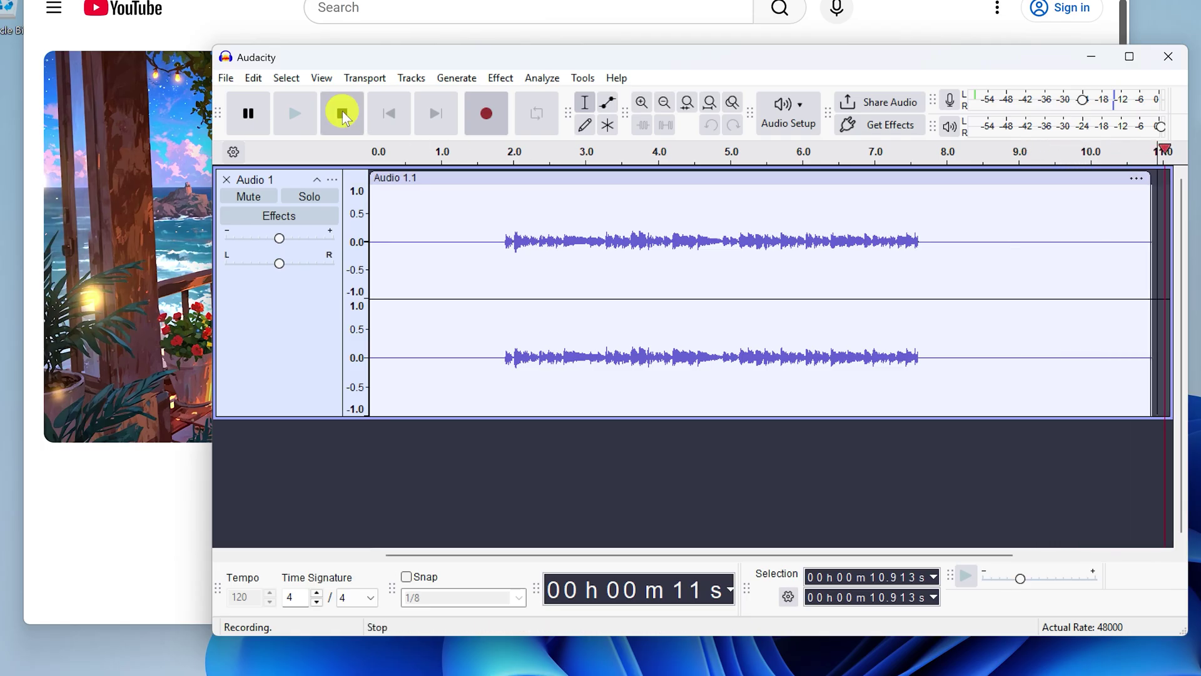
left_click(342, 114)
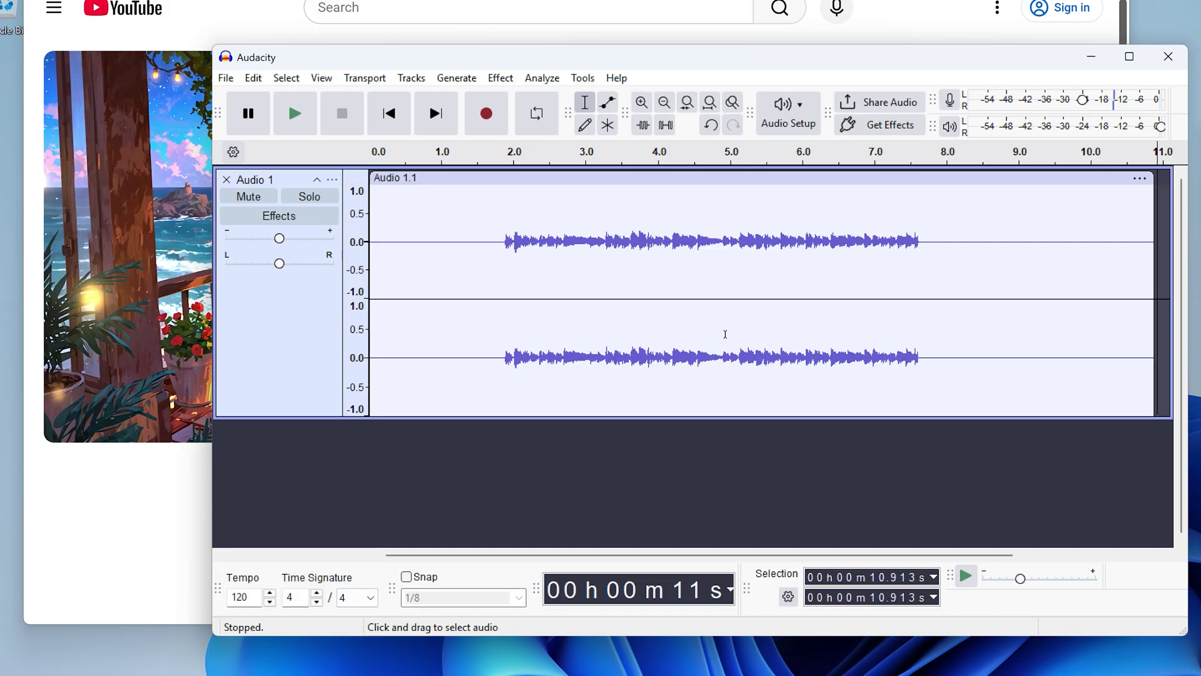
- Play the recording back from about 4.35 s, then stop
left_click(684, 207)
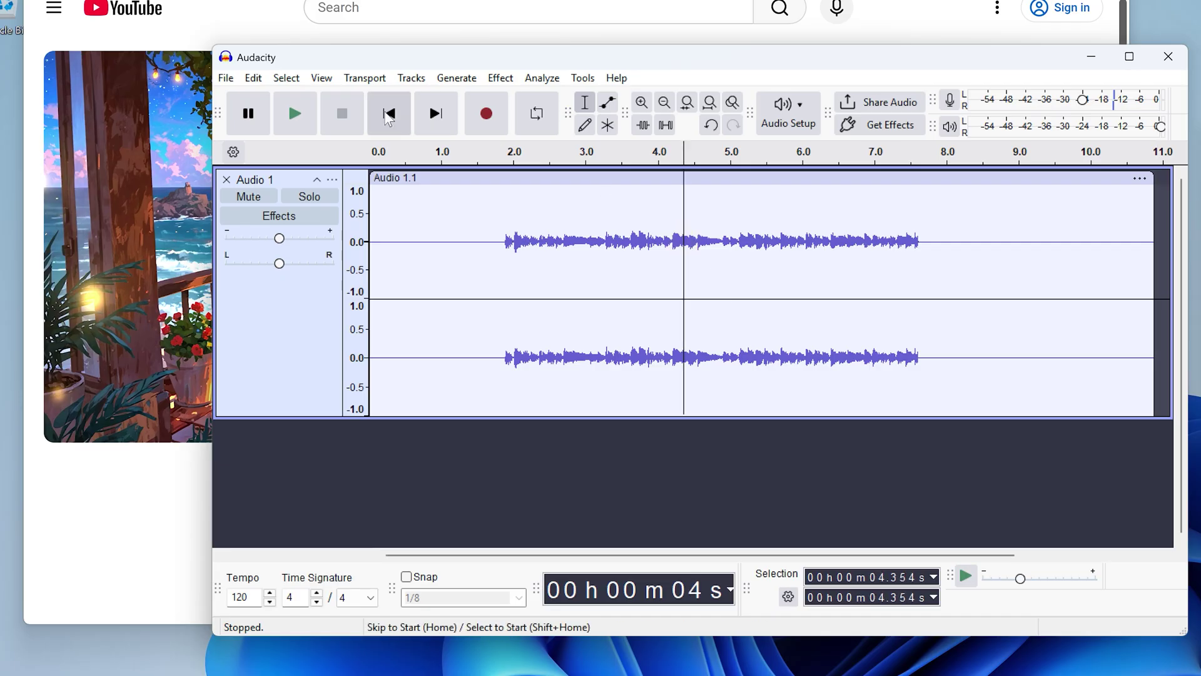
left_click(303, 114)
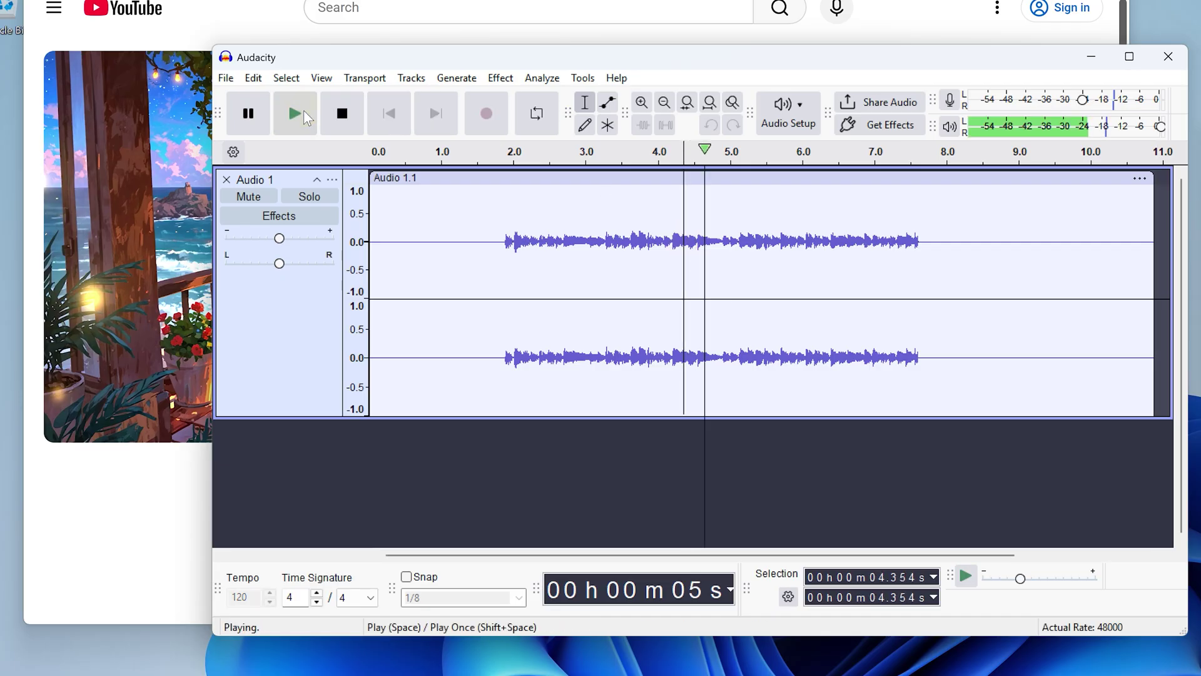
left_click(358, 113)
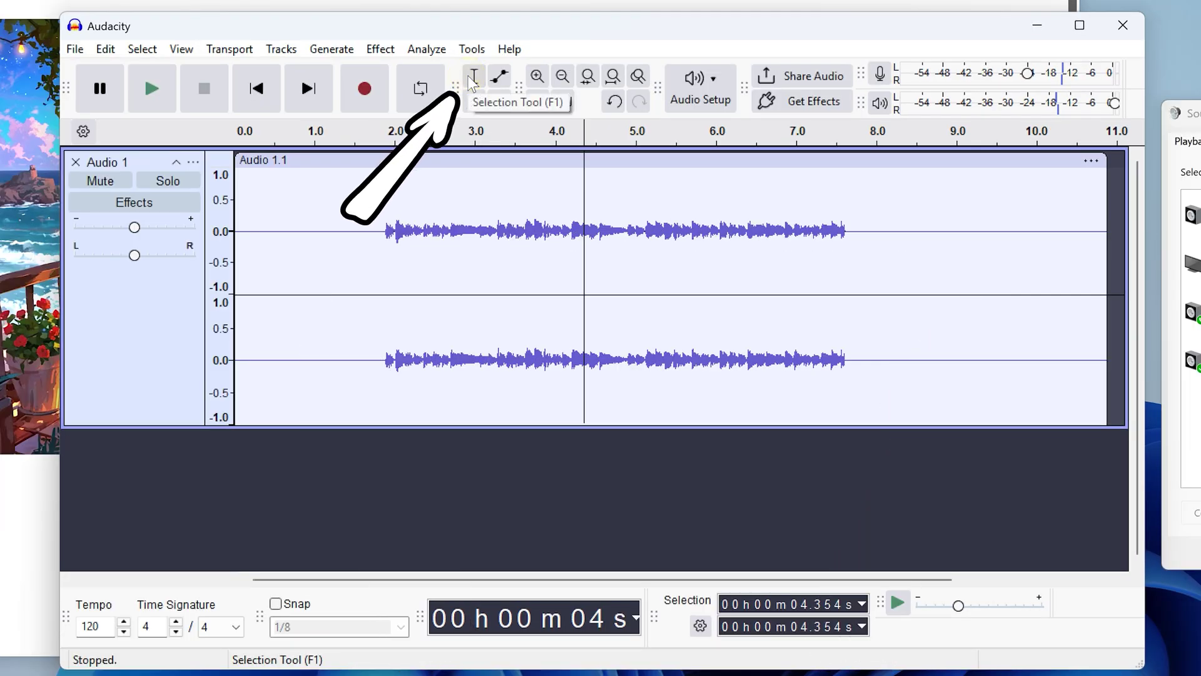
- Delete the silent tail after 7.674 s and the leading silence up to 1.846 s
left_click_drag(851, 231, 1124, 254)
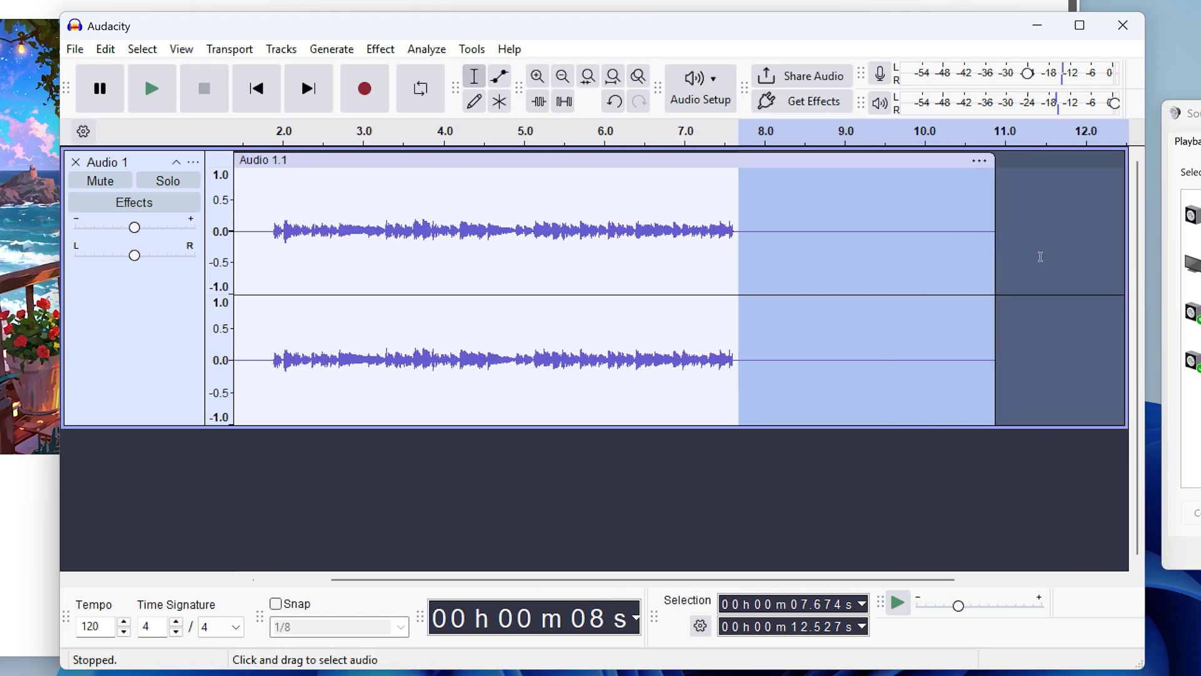
key("Delete")
left_click_drag(621, 579, 550, 578)
left_click_drag(384, 234, 155, 220)
key("Delete")
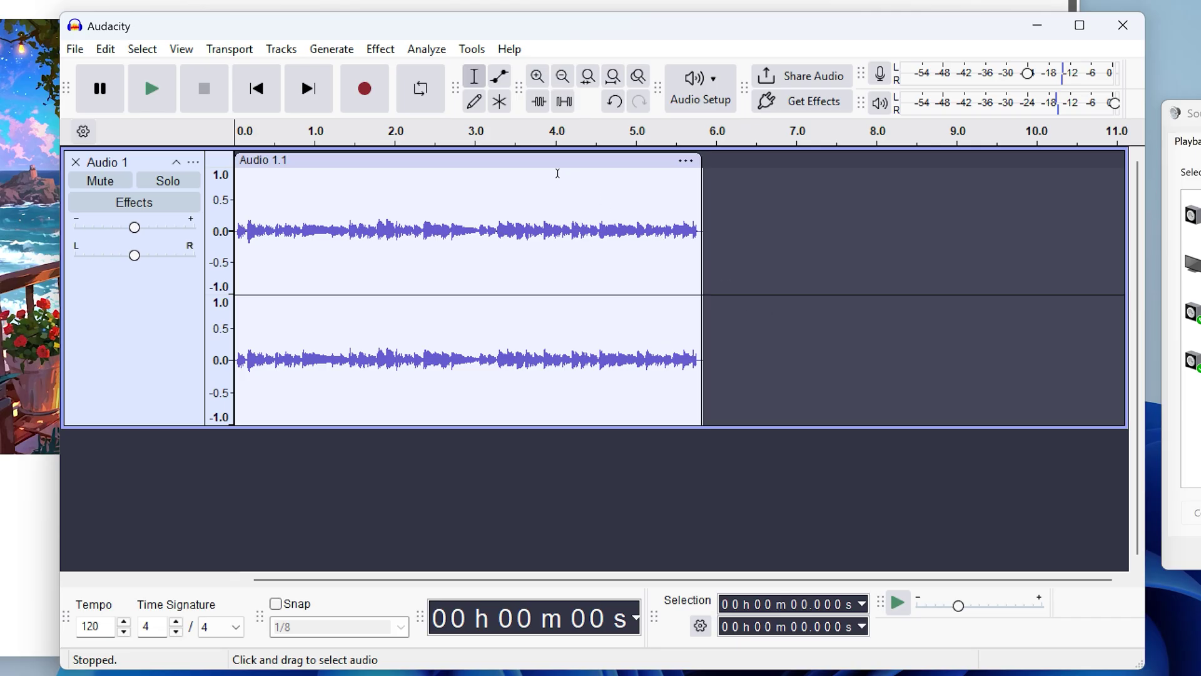
- Select the Audio 1.1 clip and apply Normalize with a -1.0 dB peak
left_click(545, 161)
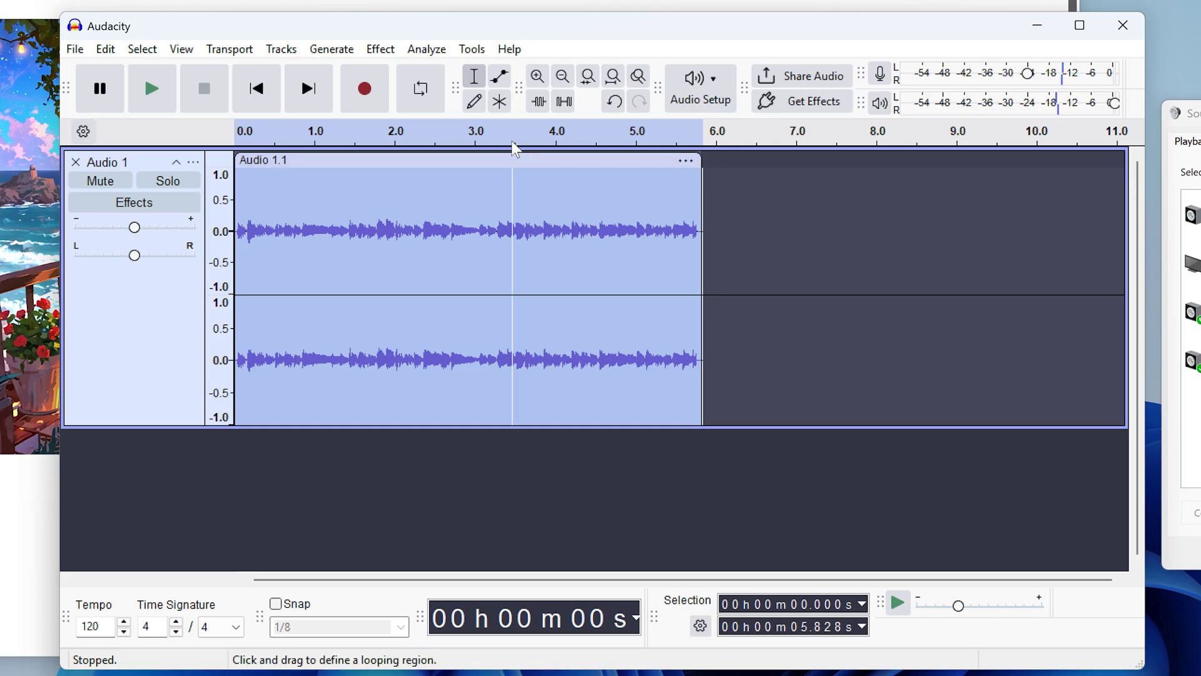
left_click(383, 48)
mouse_move(437, 177)
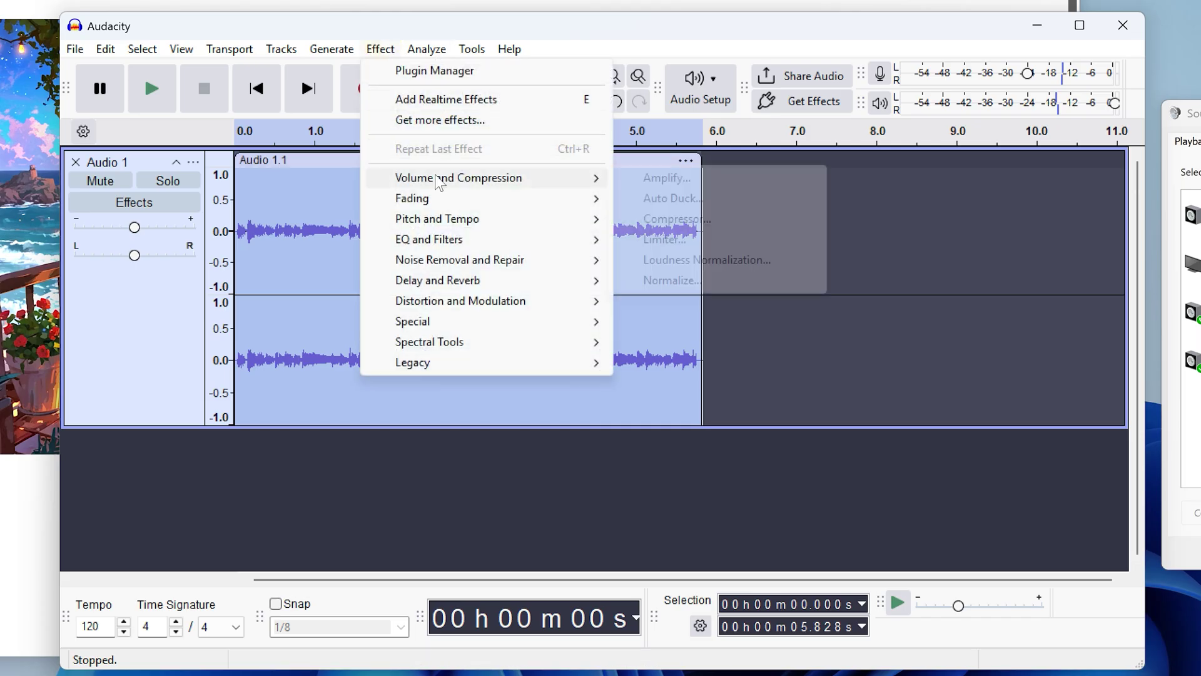
left_click(675, 279)
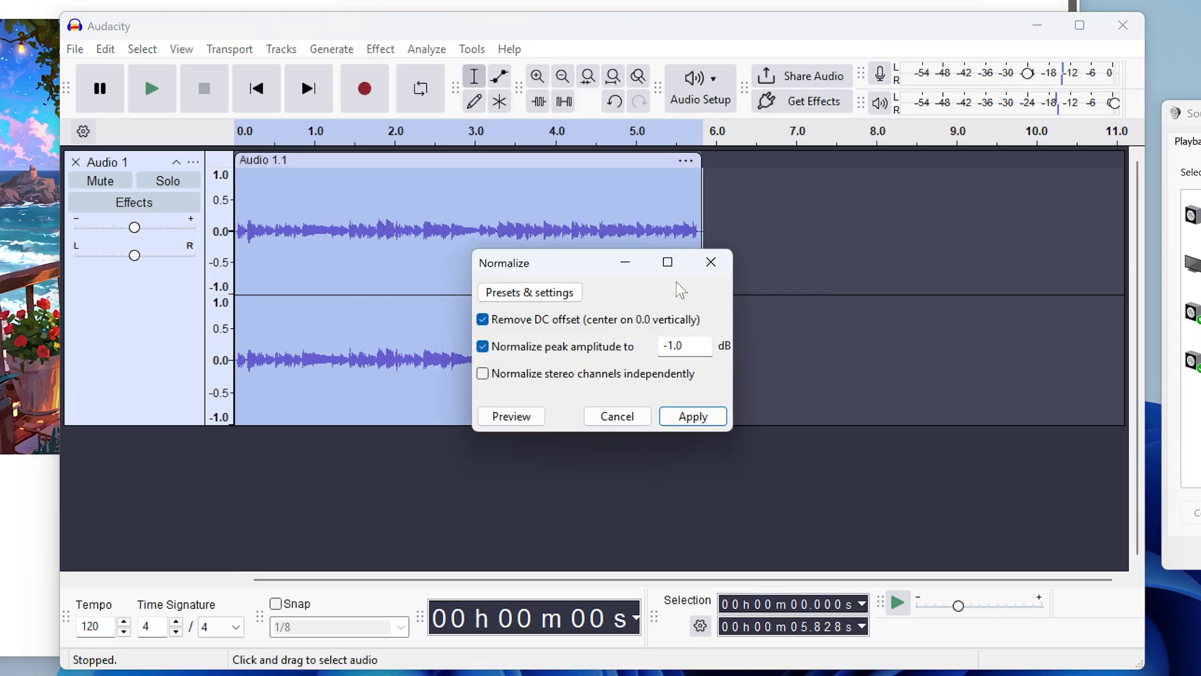
left_click(693, 417)
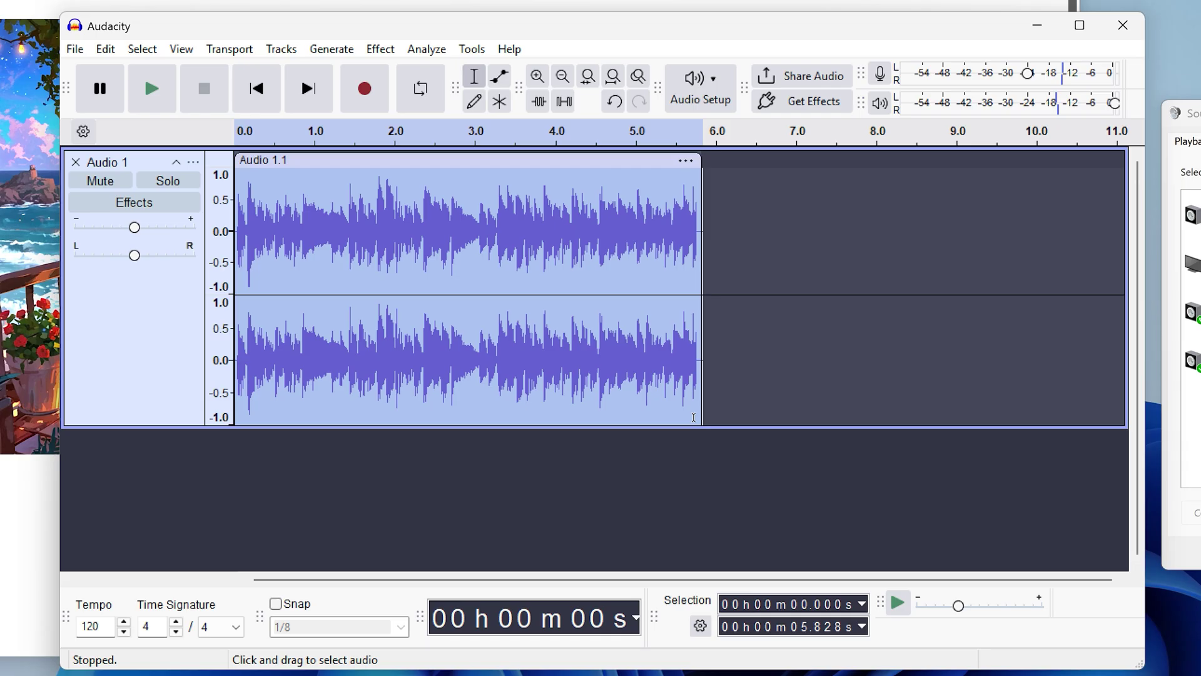
- Export the audio to the computer in MP3 format, named output.mp3
left_click(78, 49)
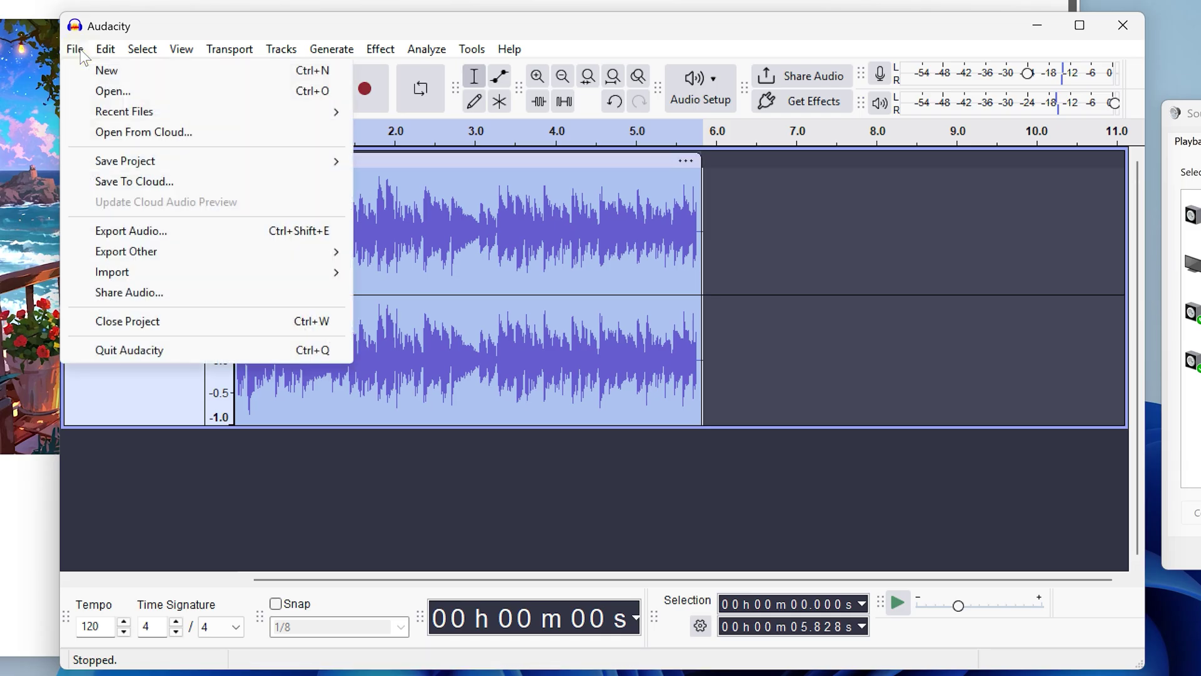
left_click(94, 230)
left_click(648, 536)
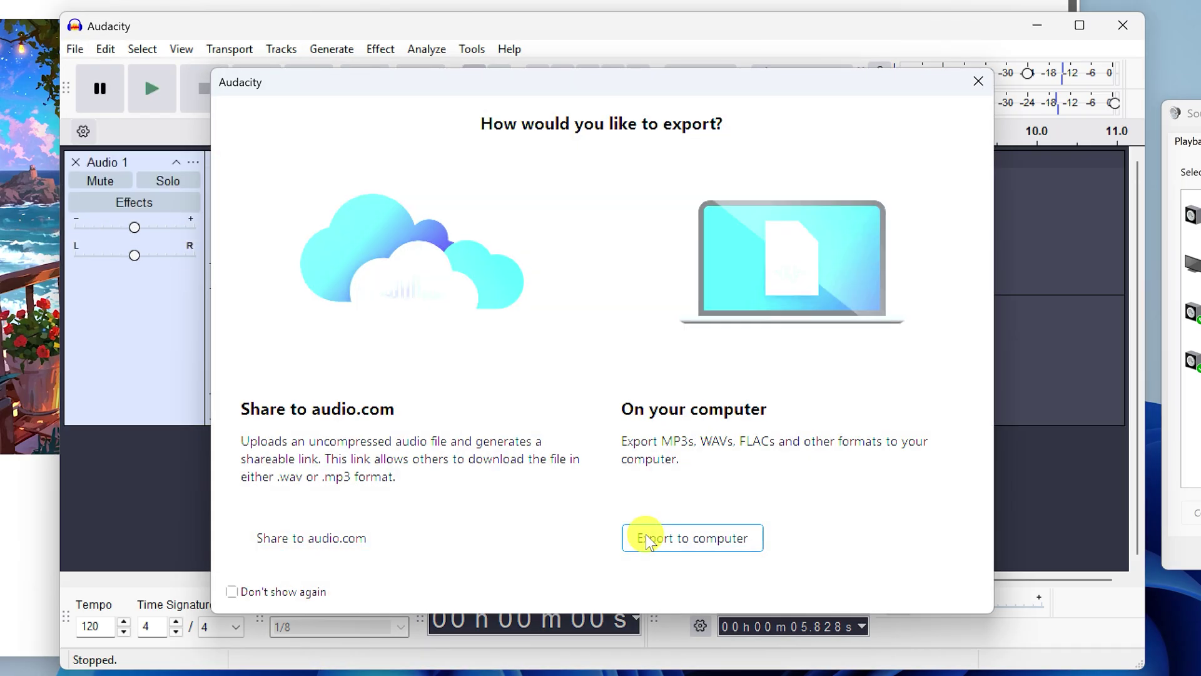
left_click(584, 247)
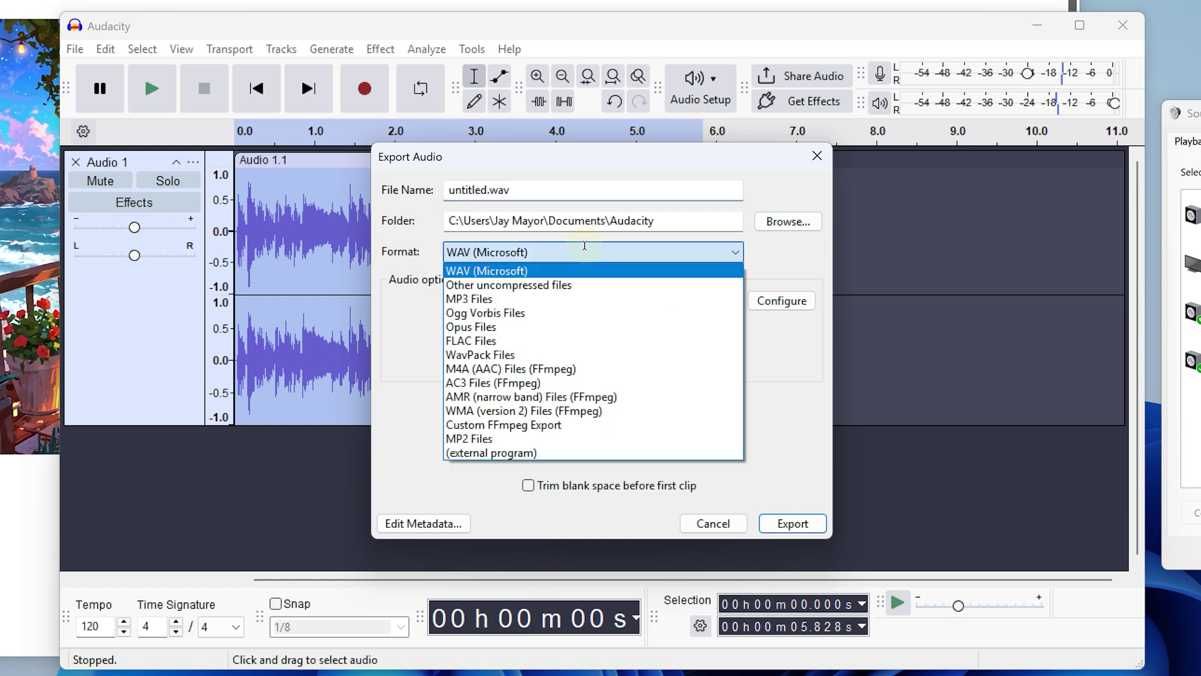
left_click(571, 300)
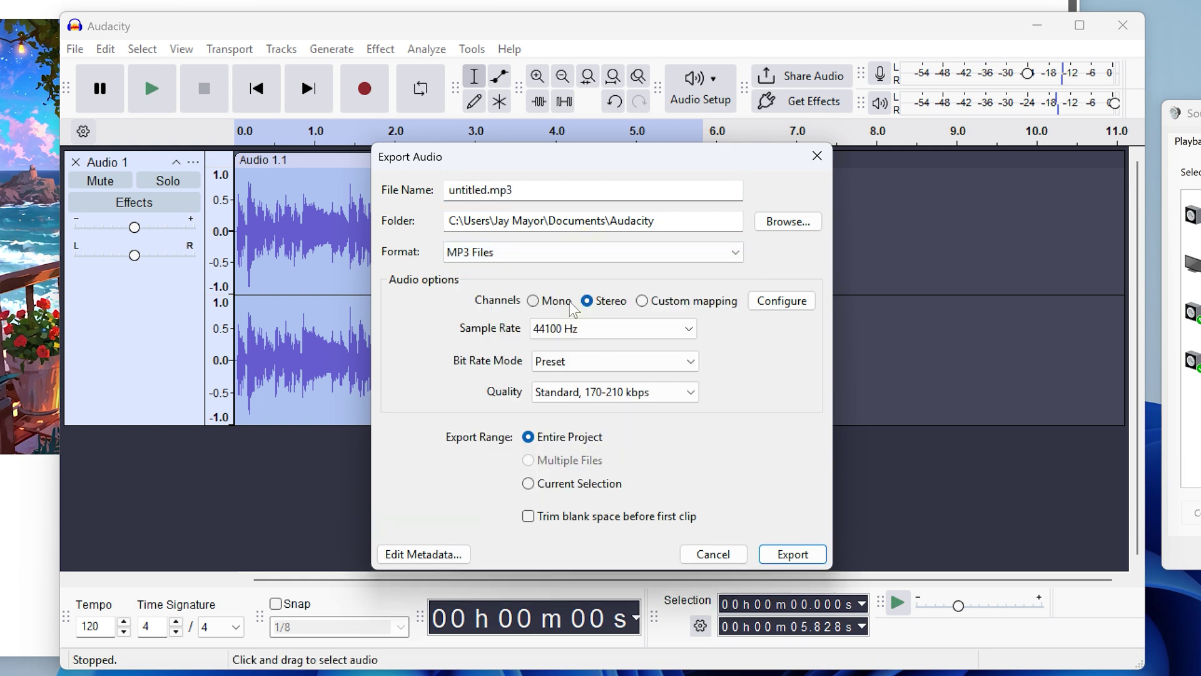
left_click_drag(531, 185, 383, 184)
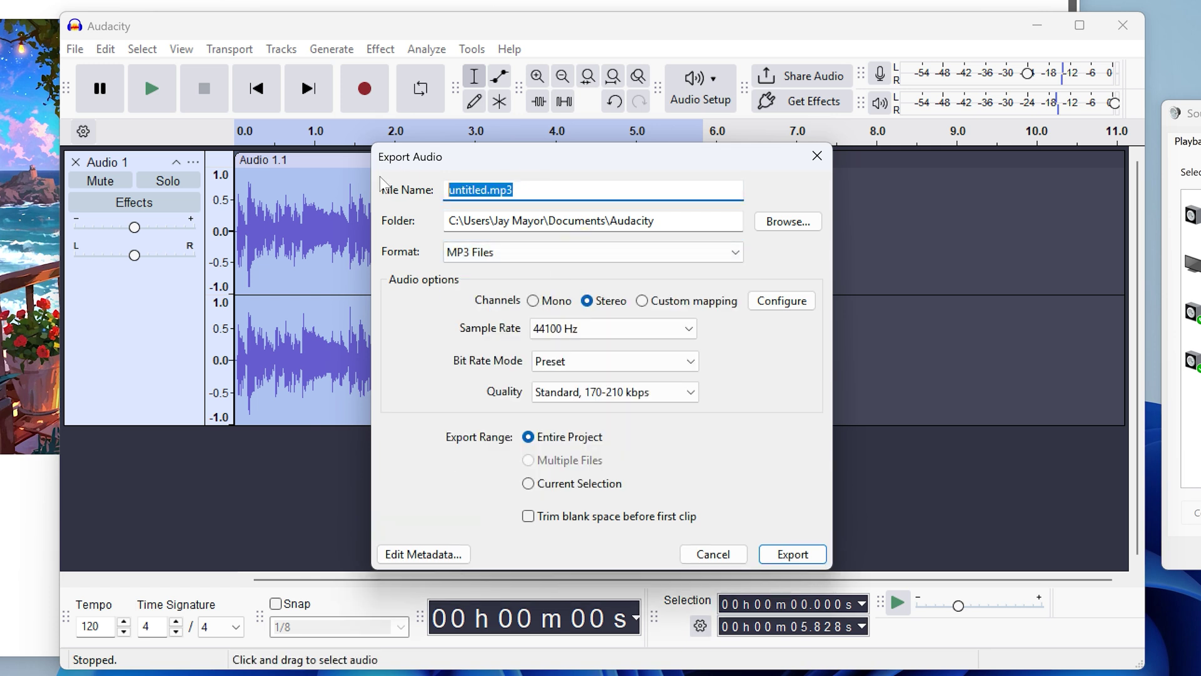
type("output.")
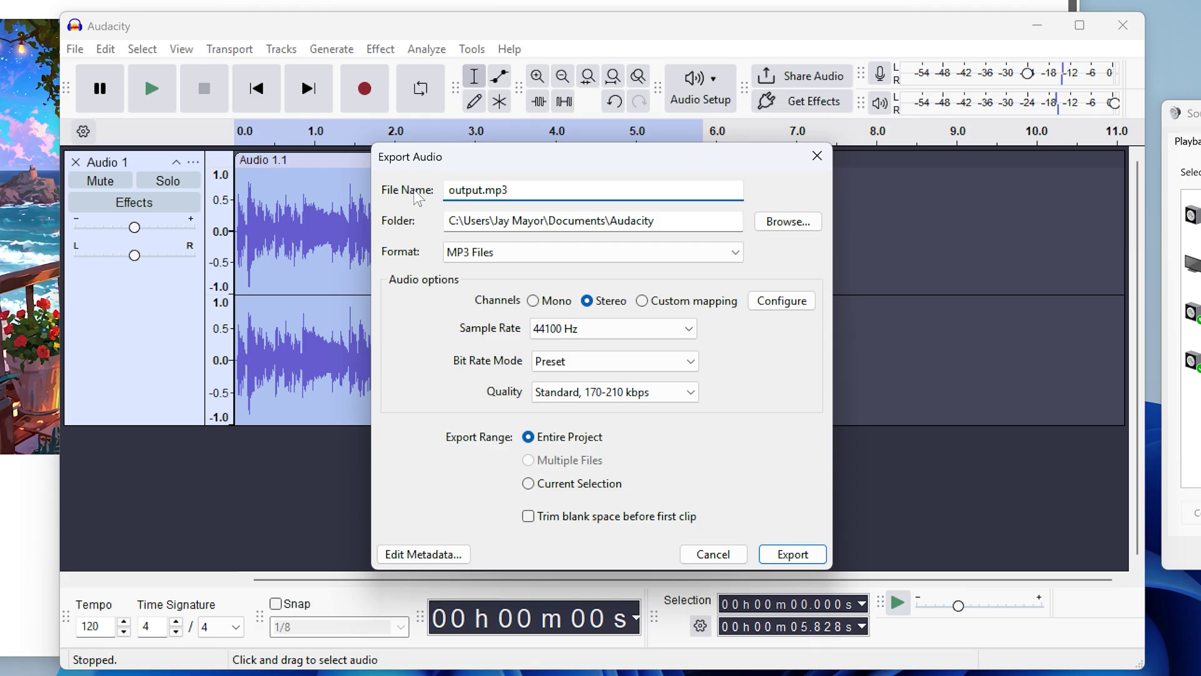
- Save the MP3 export to the Desktop, leaving metadata tags unchanged
left_click(769, 226)
left_click(480, 410)
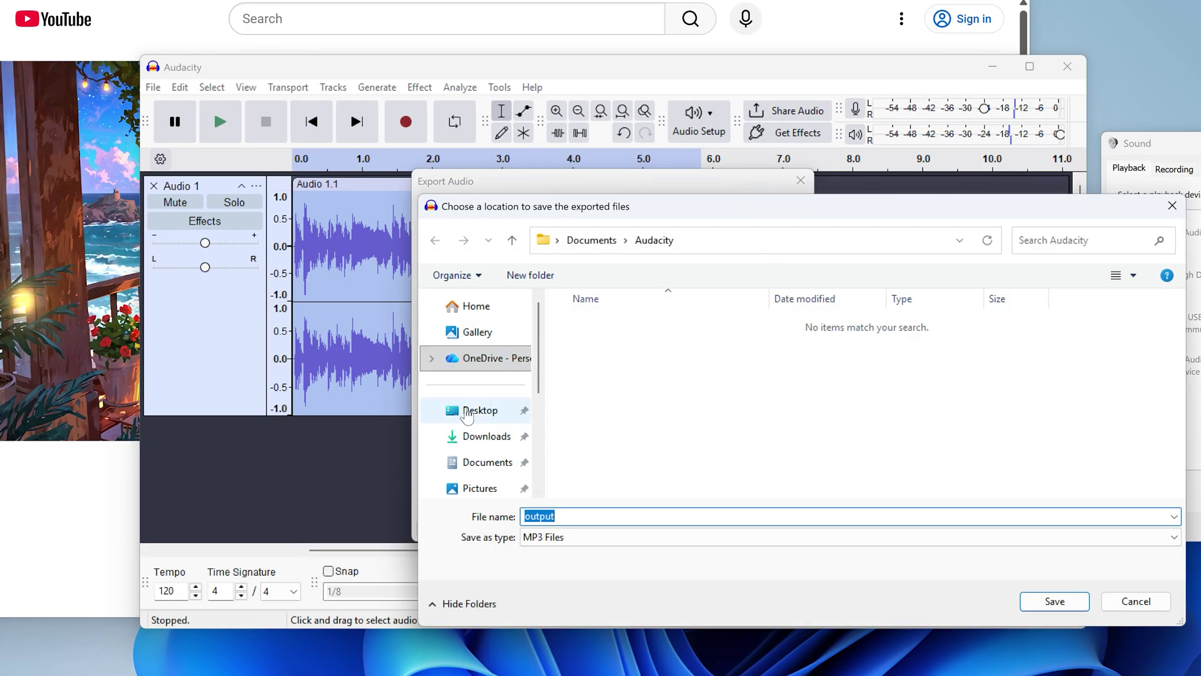
left_click(1054, 602)
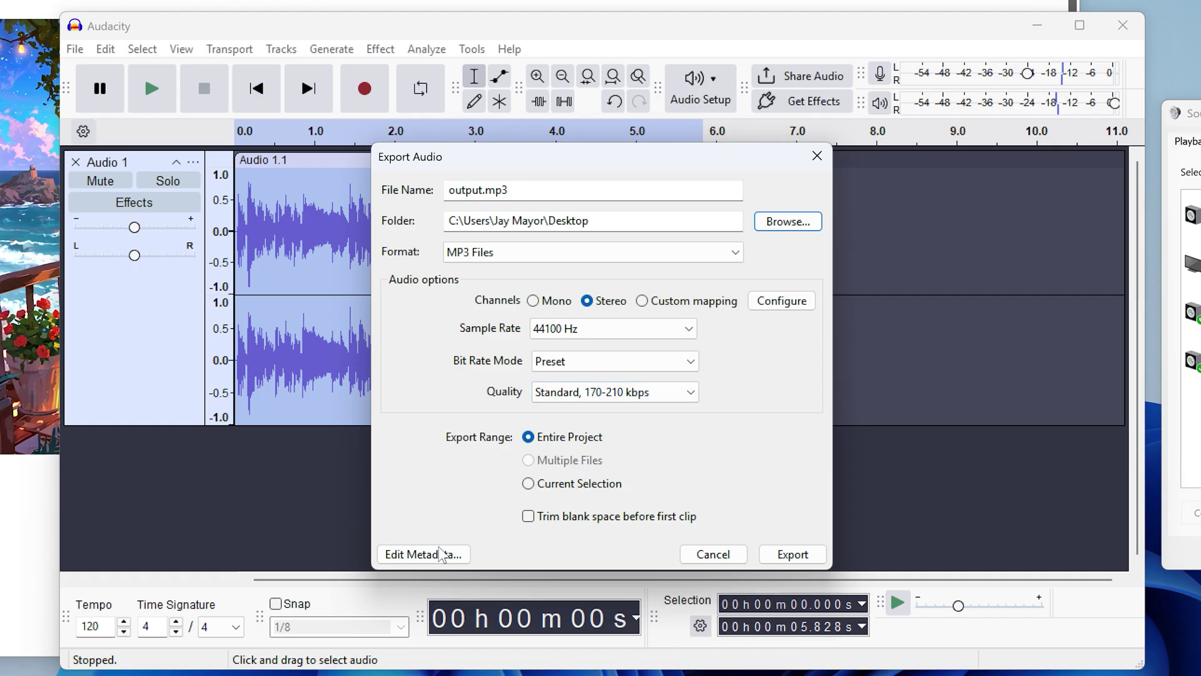
left_click(442, 554)
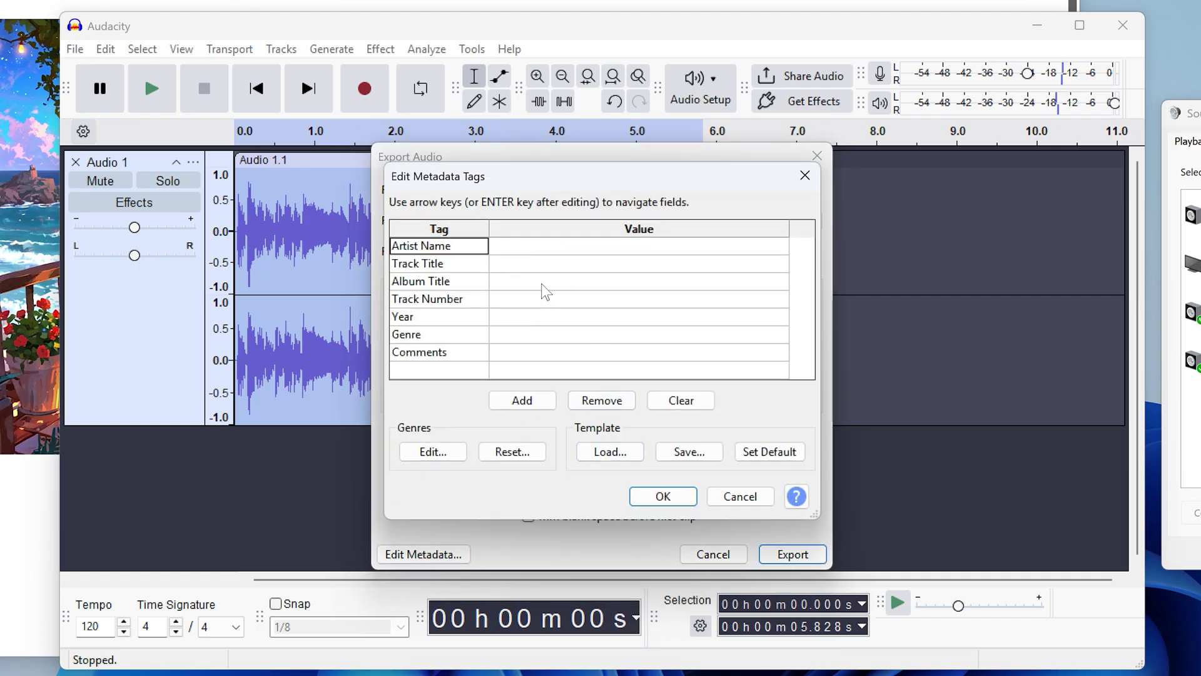
left_click(725, 494)
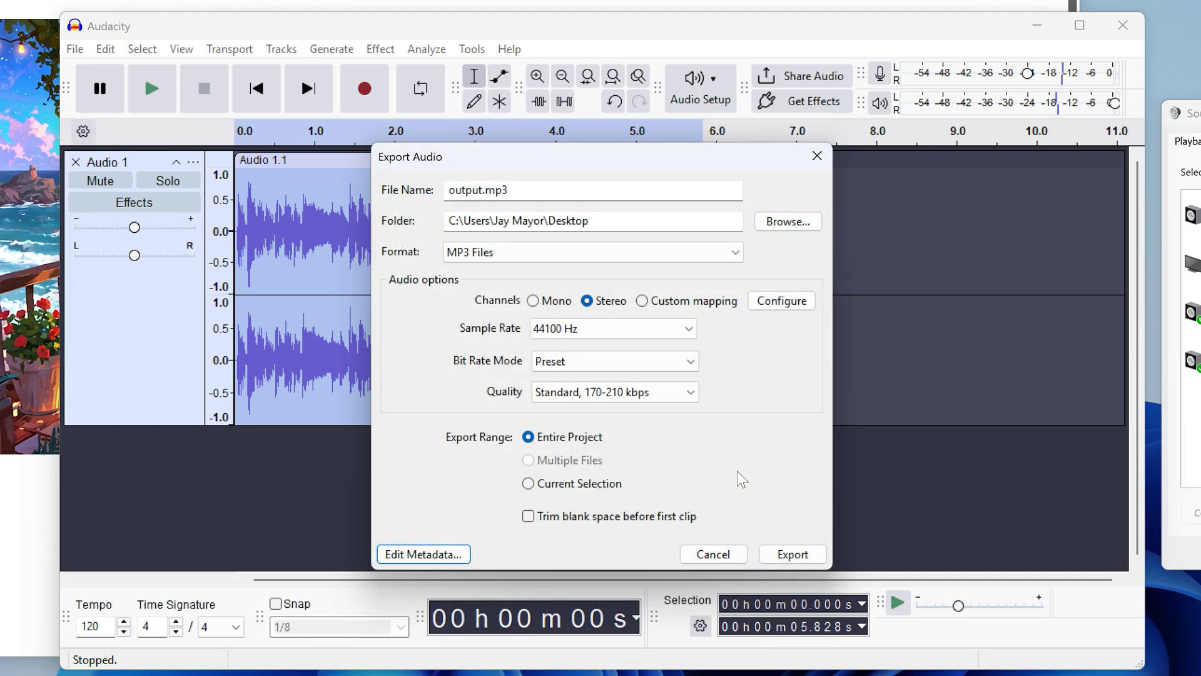
left_click(792, 554)
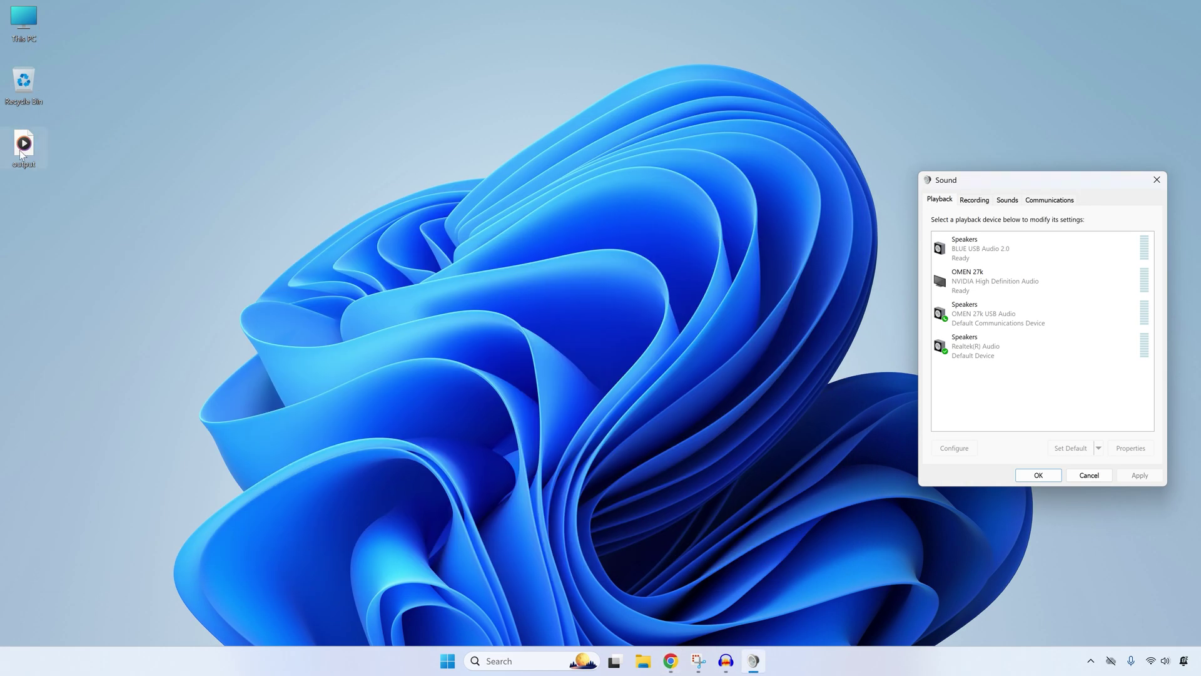
- Play output.mp3 from the desktop in Media Player to confirm the export
double_click(22, 148)
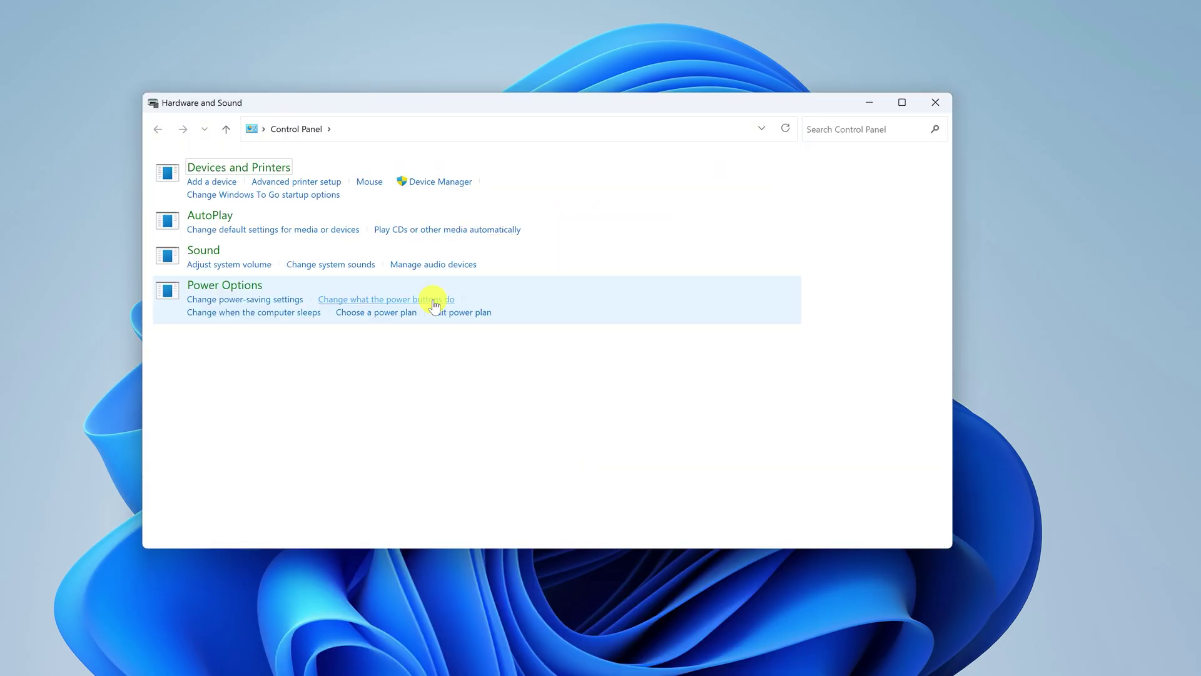
- Display the Realtek speakers' Advanced format (24 bit, 48000 Hz) in a properties window beside Audacity
left_click(566, 265)
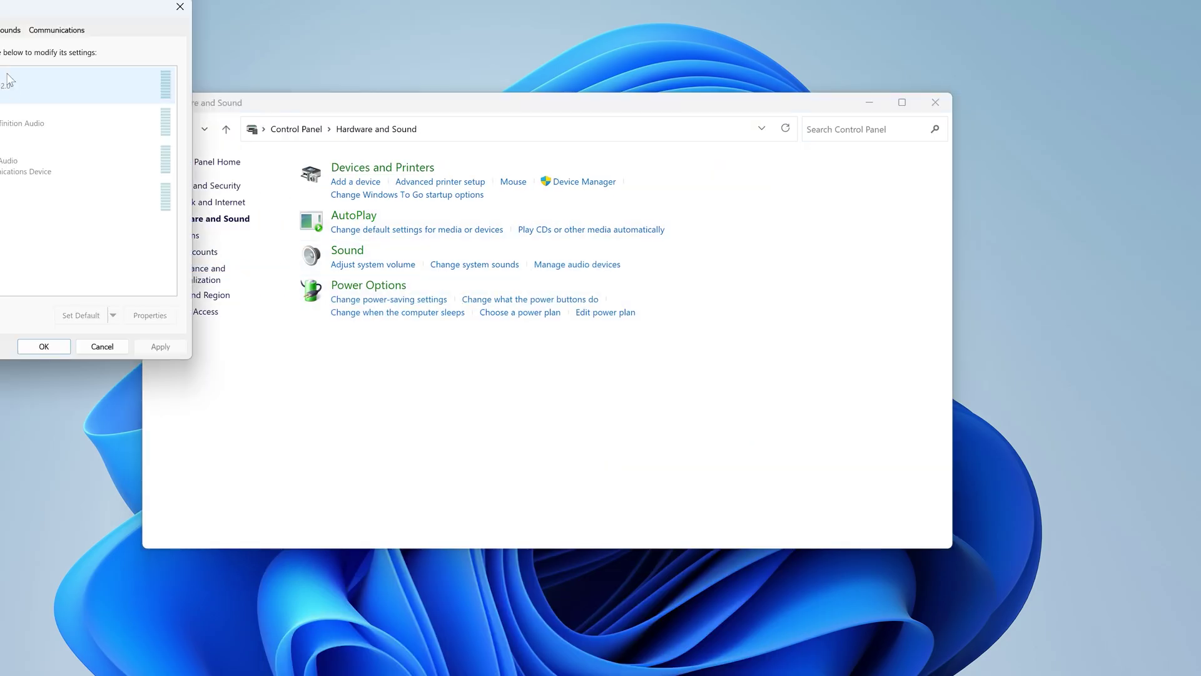
left_click_drag(75, 8, 461, 114)
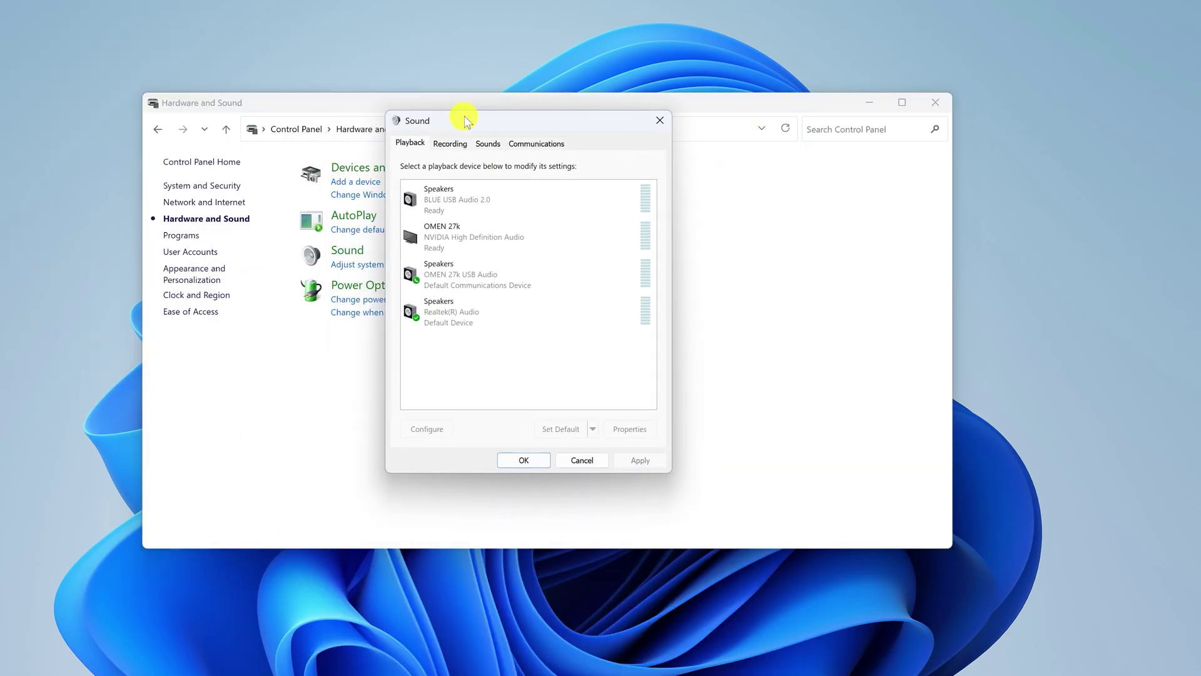
right_click(513, 315)
left_click(562, 439)
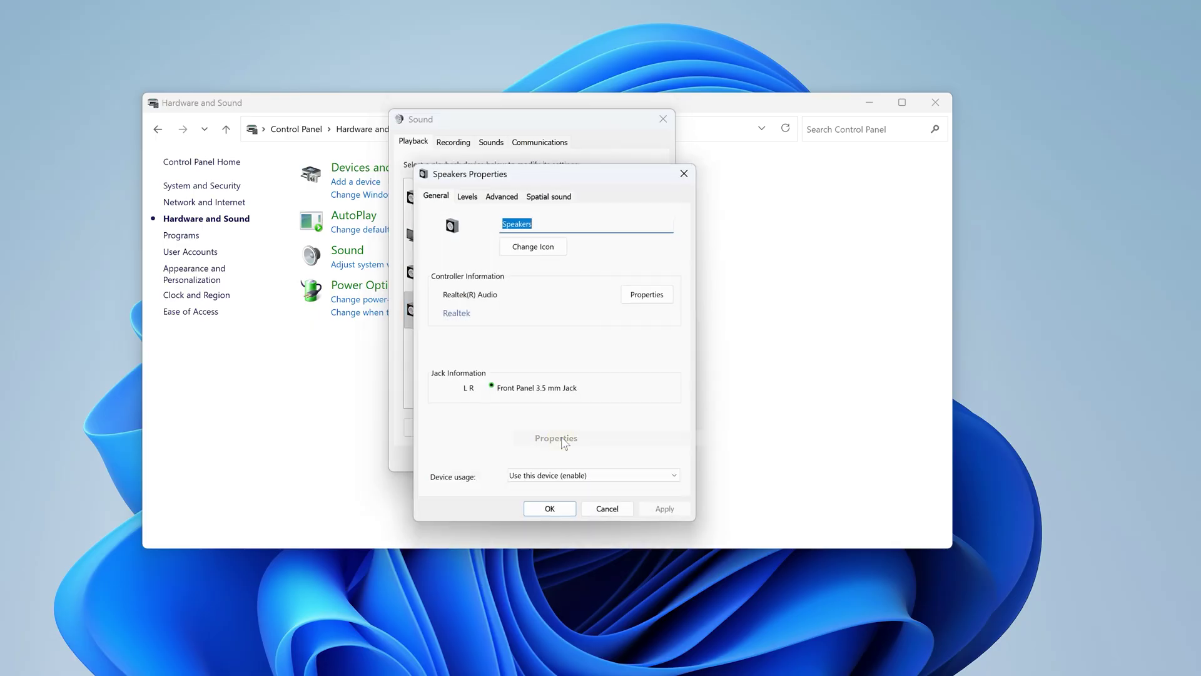
left_click(503, 196)
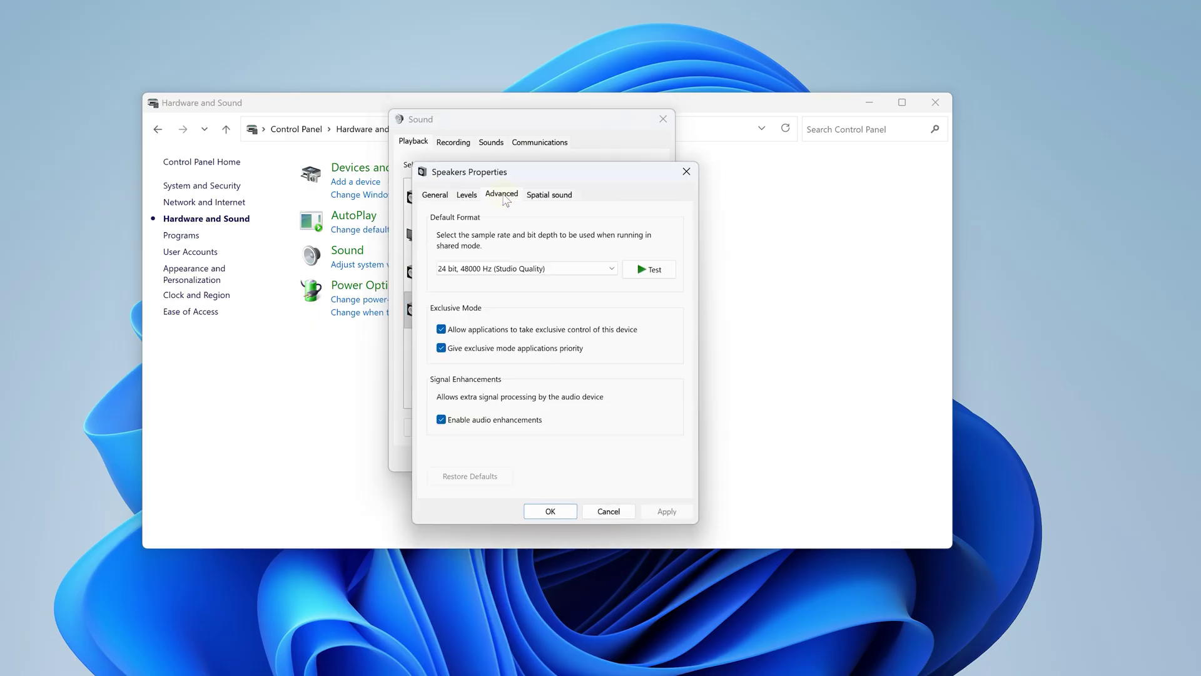
left_click_drag(507, 176, 980, 167)
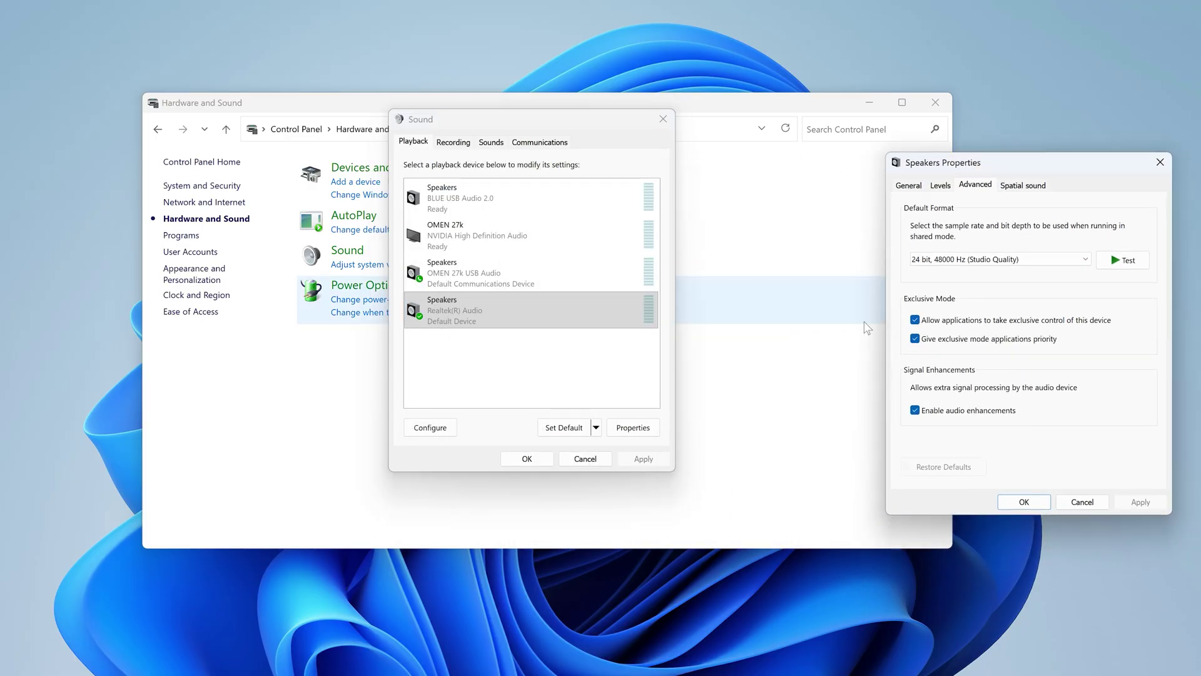
left_click(679, 673)
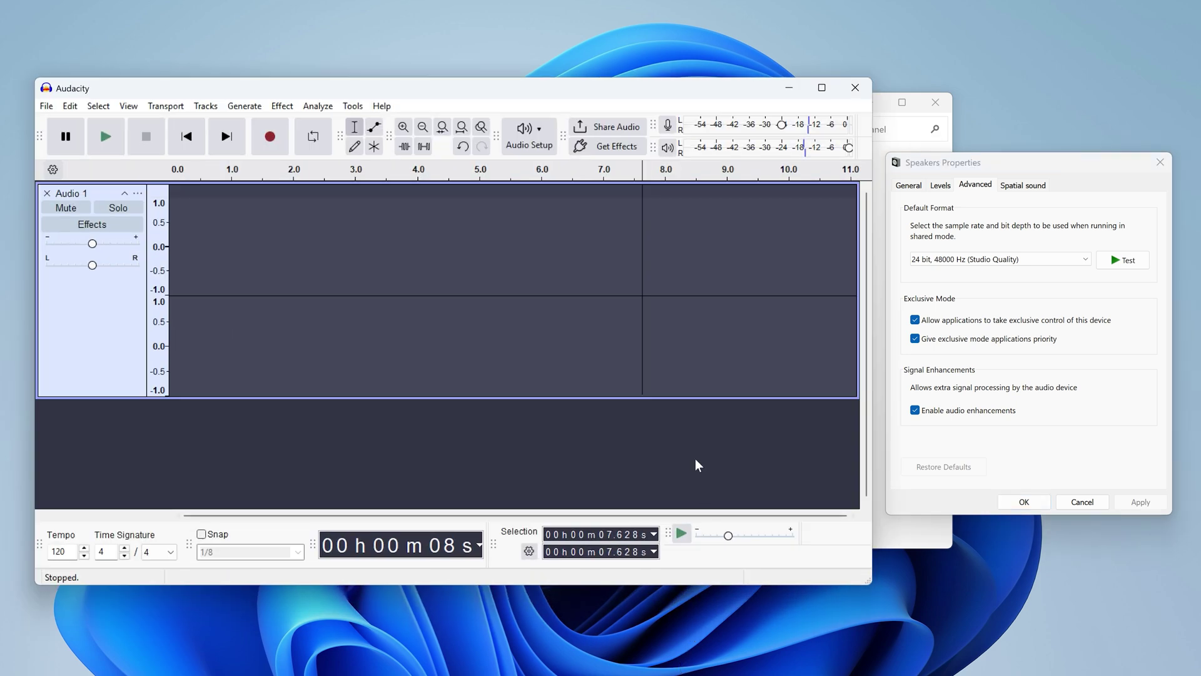
- Set Default Sample Format to 24-bit and Project and Default Sample Rate to 48000 Hz
left_click(548, 140)
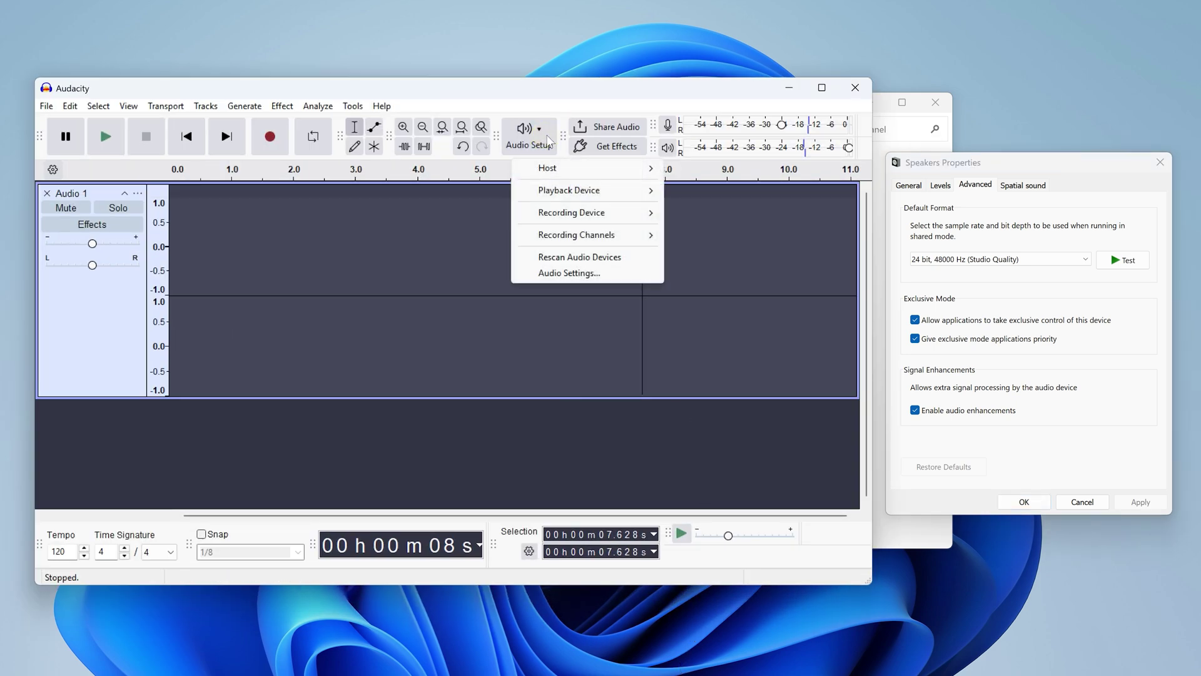
left_click(565, 274)
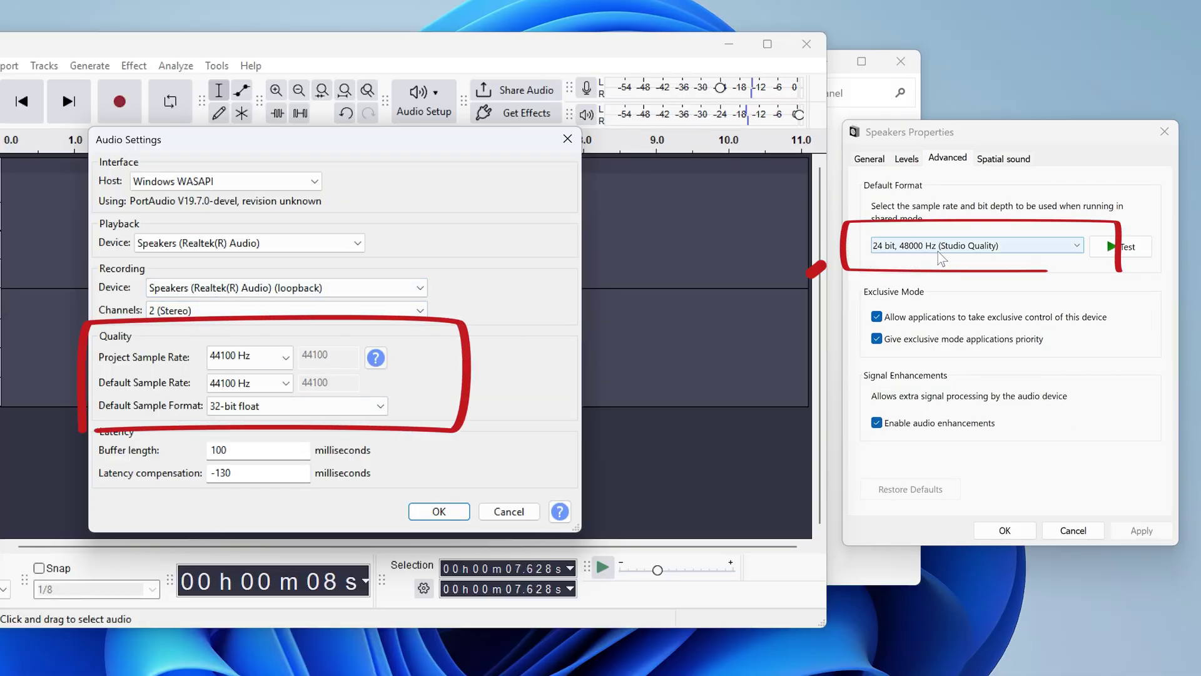
left_click(330, 406)
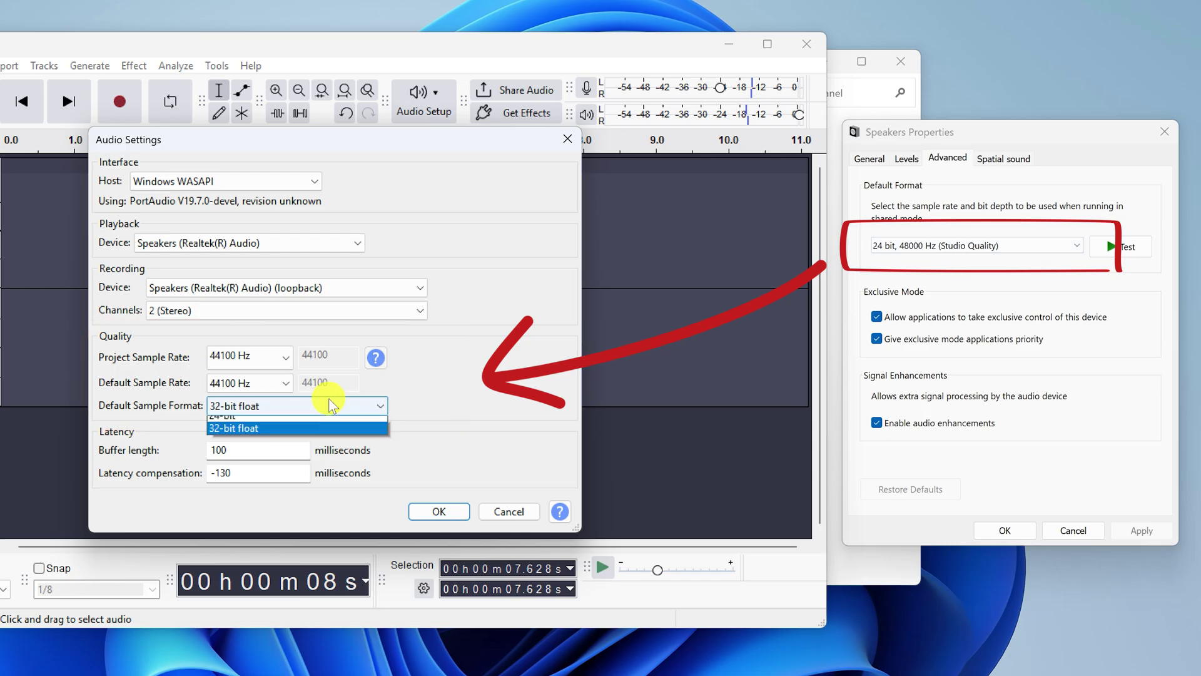
left_click(300, 437)
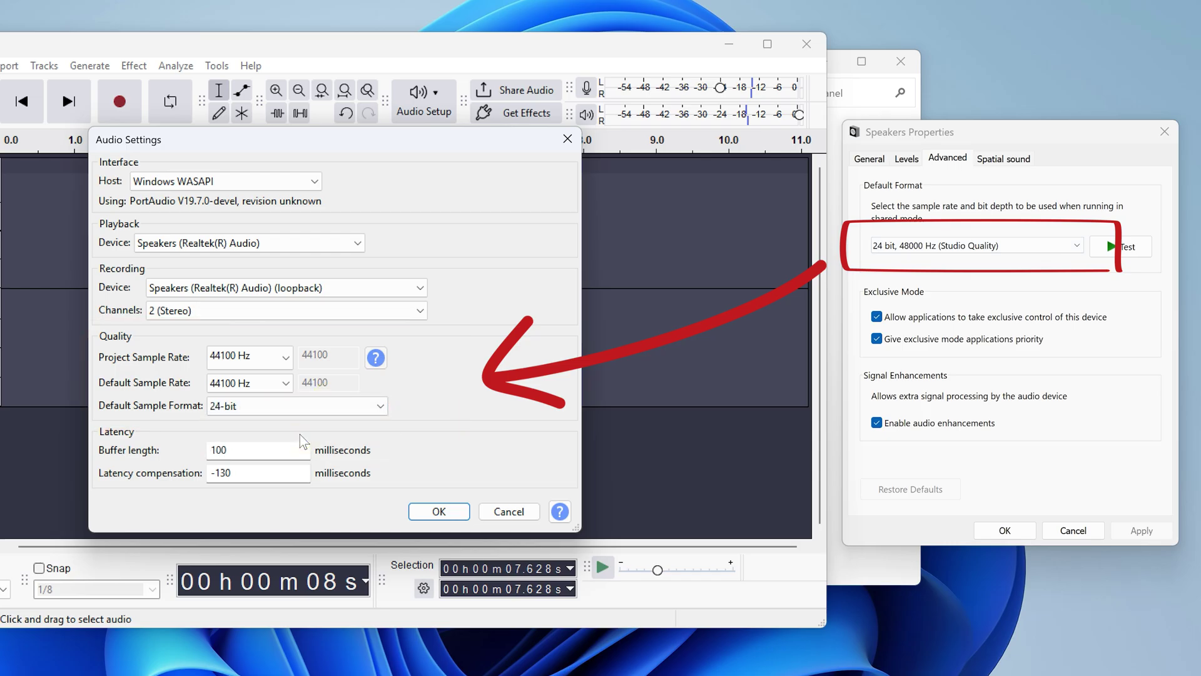
left_click(269, 359)
left_click(245, 454)
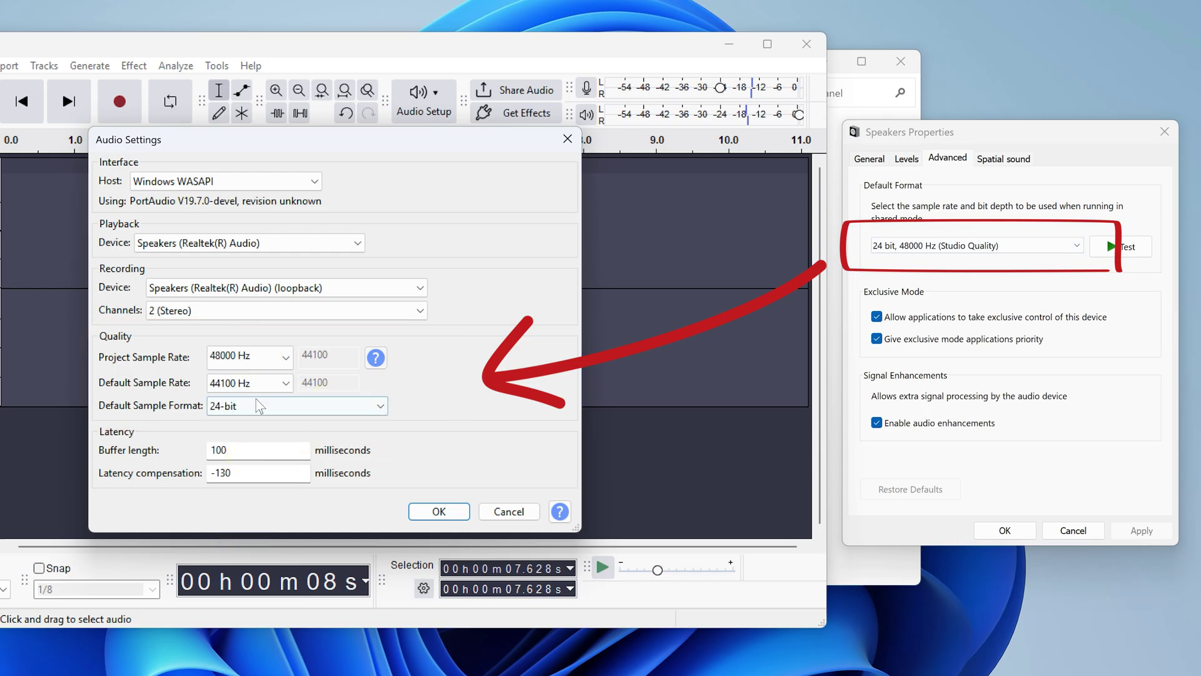
left_click(261, 383)
left_click(229, 476)
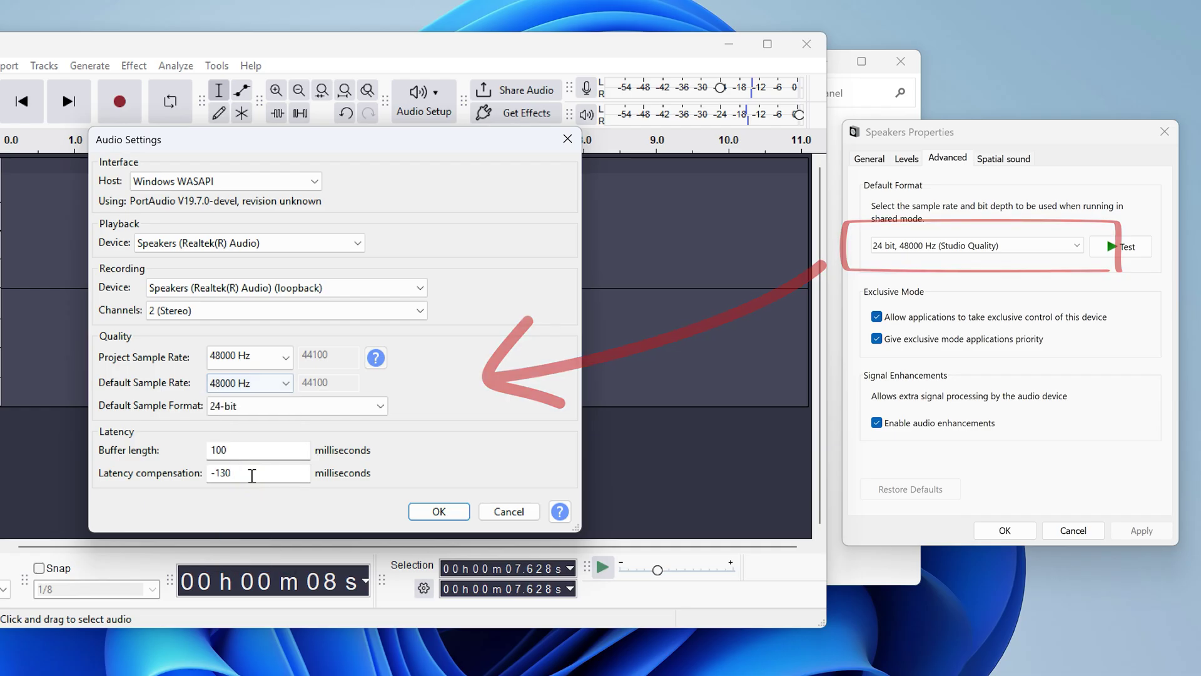
left_click(438, 511)
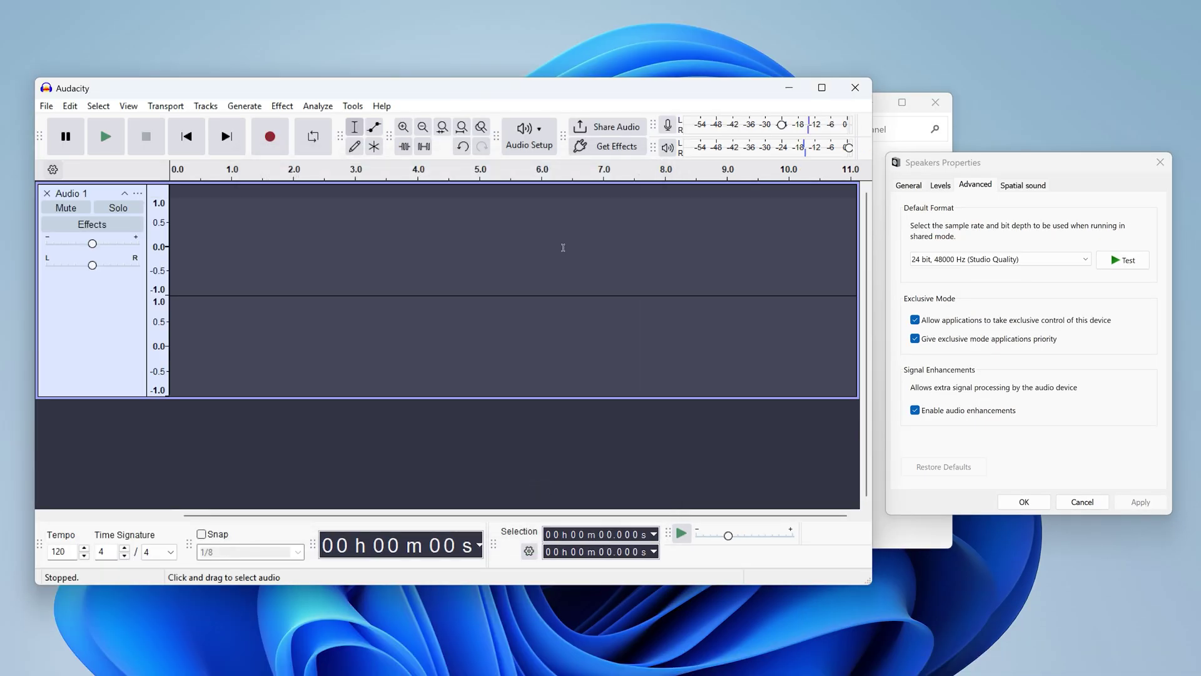
- Check the recording options in Audacity's Audio Setup menu
left_click(529, 135)
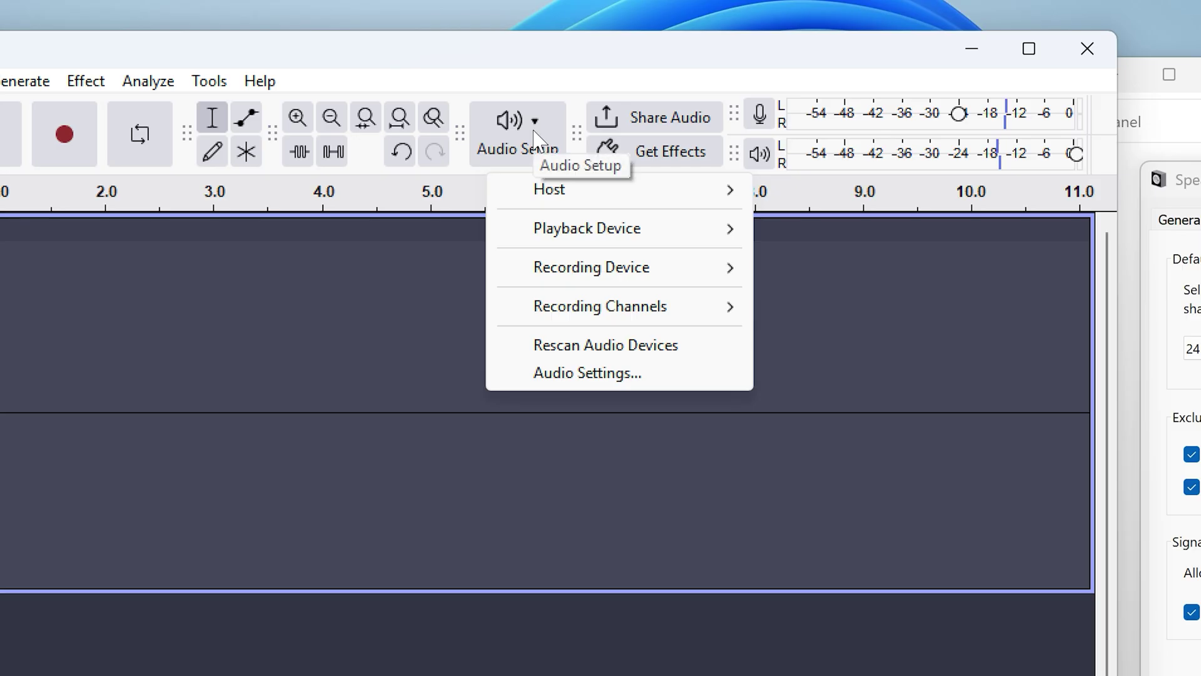
mouse_move(587, 315)
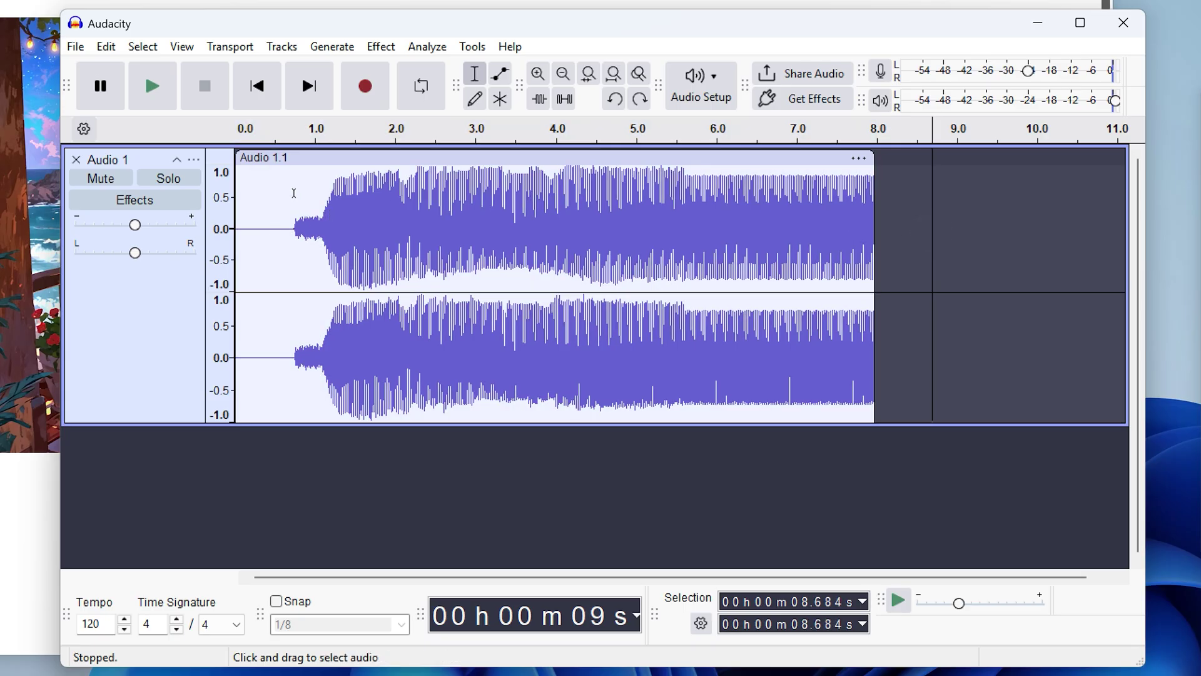
key("space")
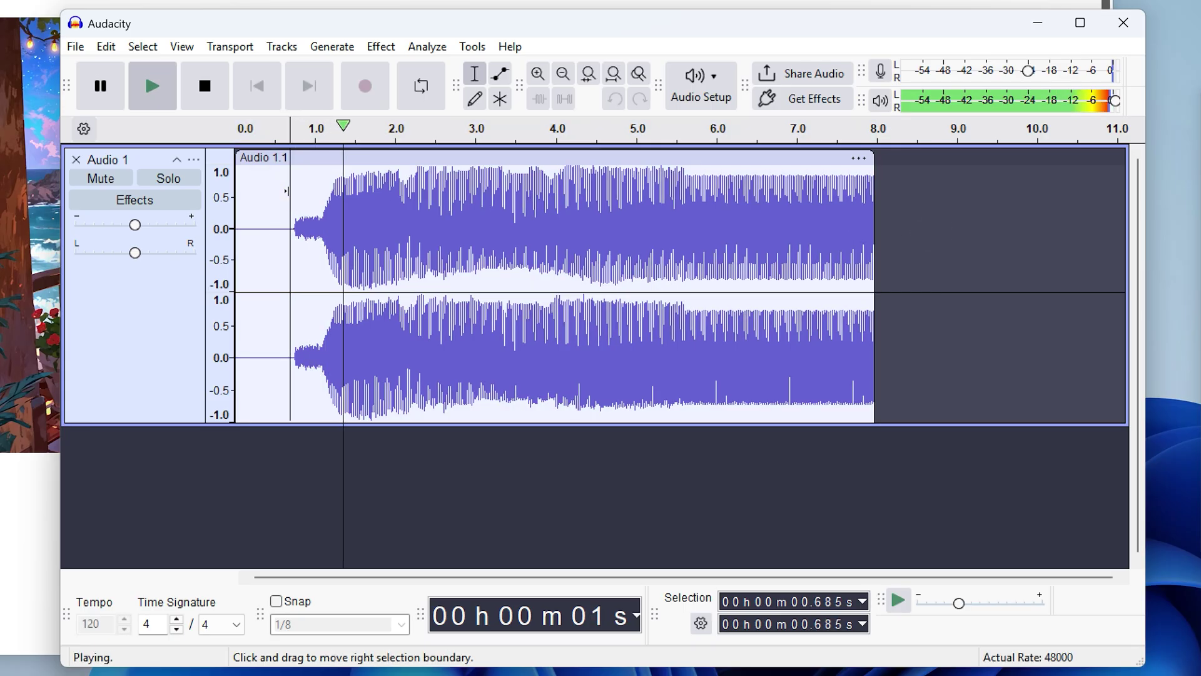
key("space")
left_click(106, 47)
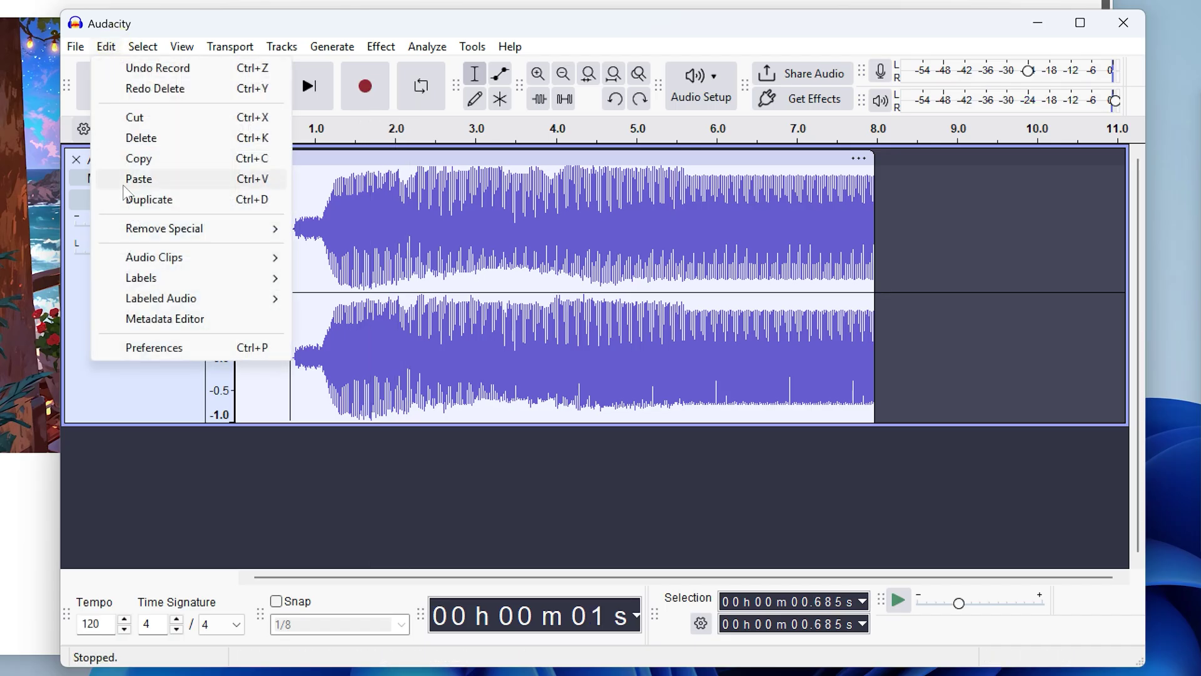
left_click(146, 351)
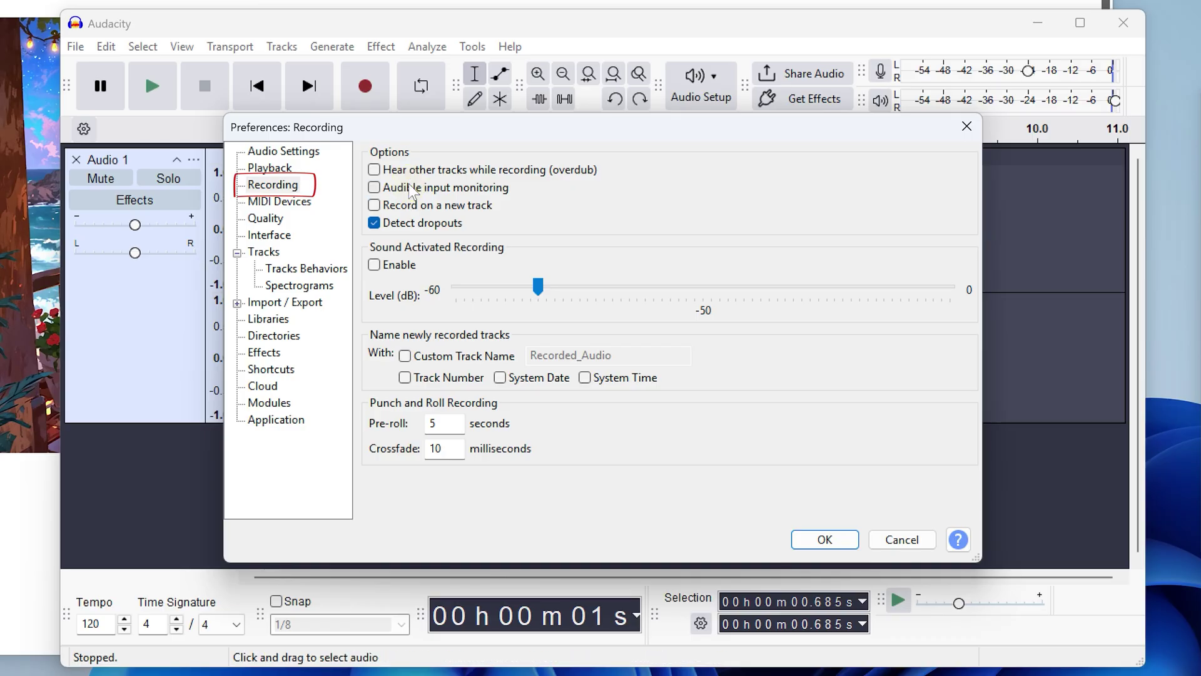
left_click(823, 540)
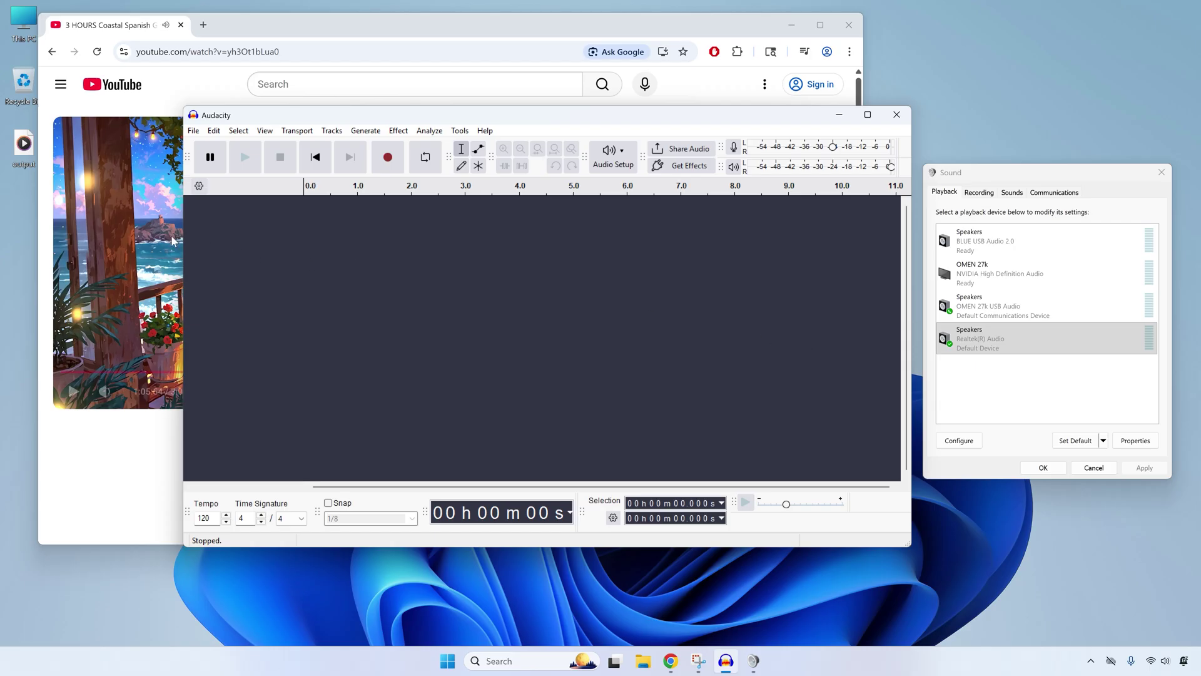
- Make Speakers (OMEN 27k USB Audio) the default device on the Sound dialog's Playback tab
key("alt+Tab")
left_click(886, 327)
left_click(1032, 313)
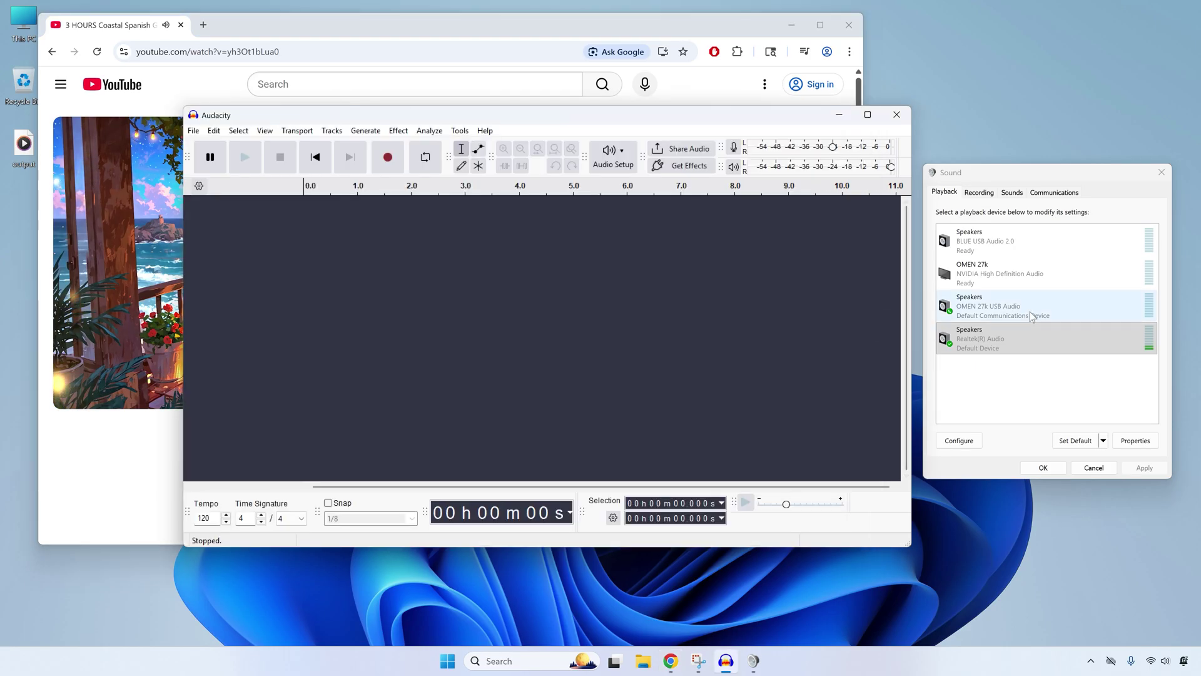
right_click(1044, 304)
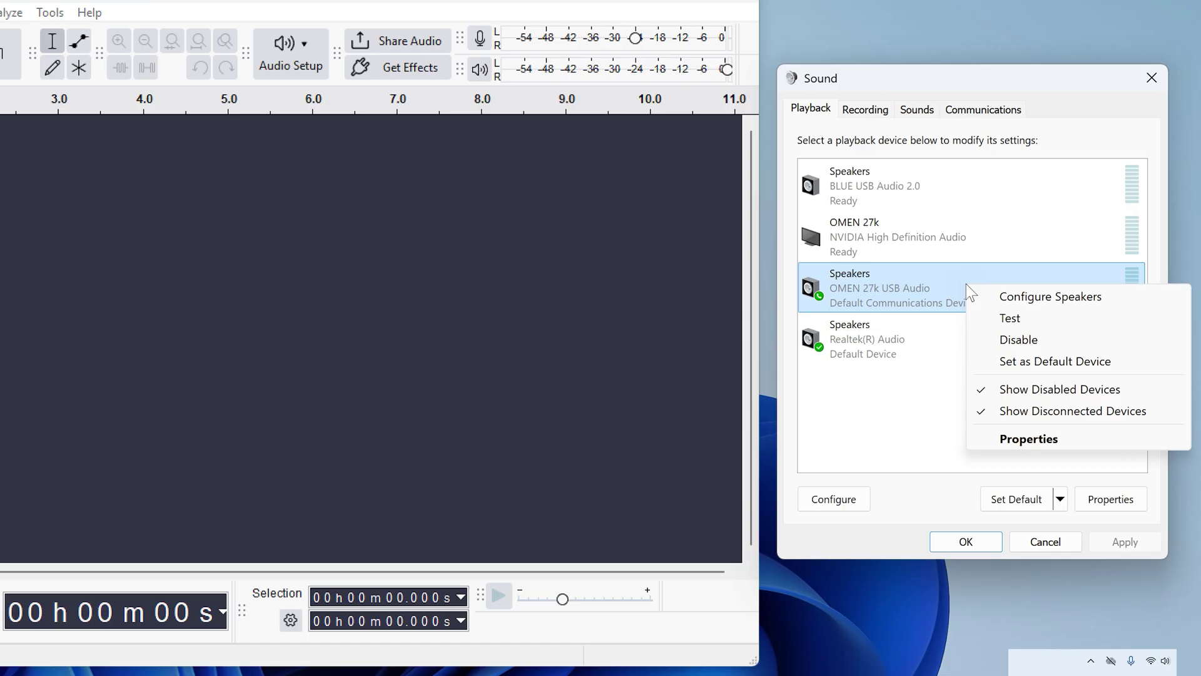
left_click(1030, 361)
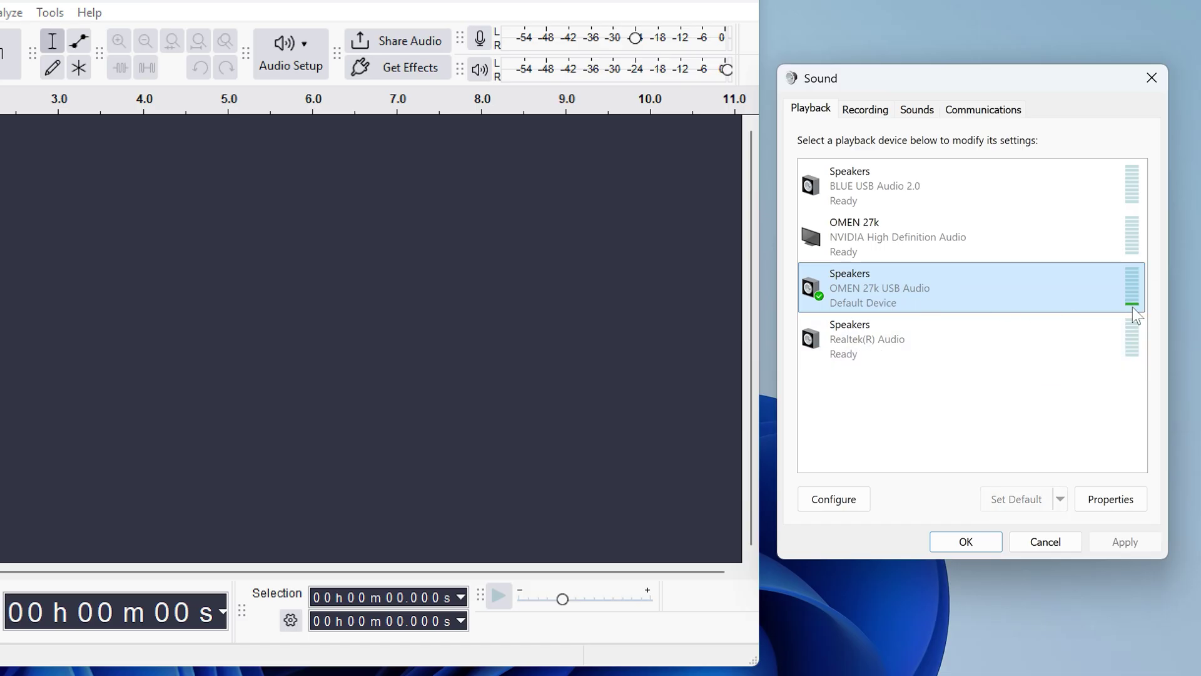
- Set Audacity's recording device to the OMEN 27k USB Audio loopback
left_click(357, 213)
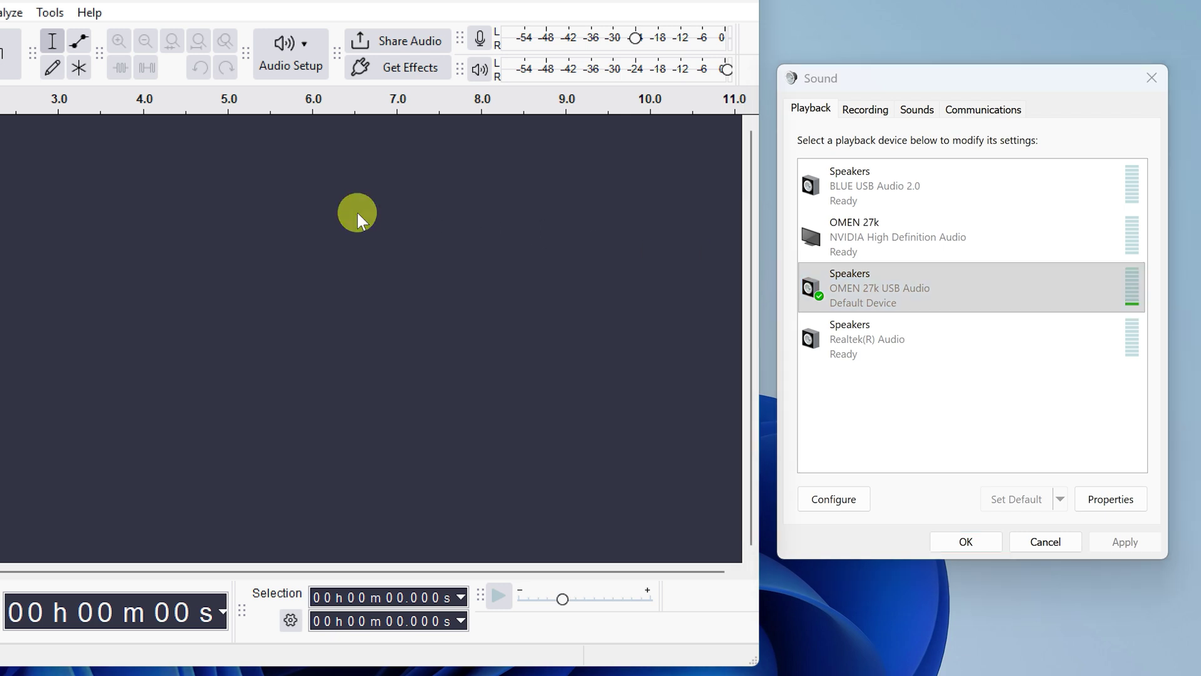
left_click(312, 57)
mouse_move(338, 157)
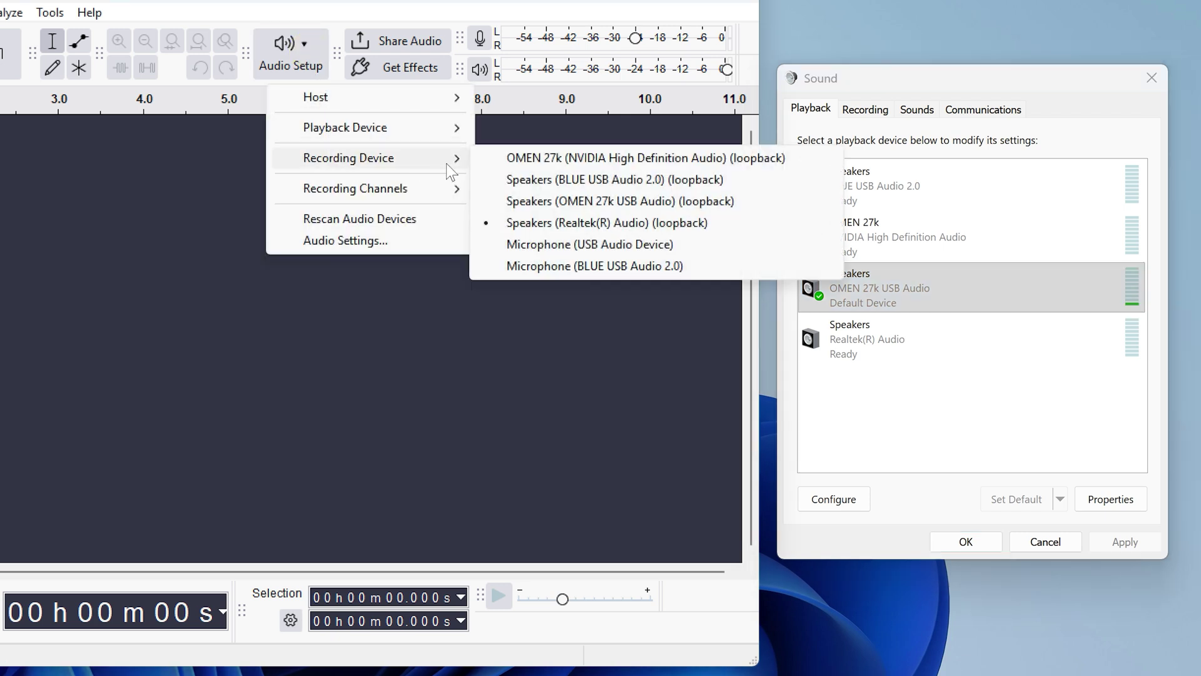
left_click(580, 203)
- Set the playback device to Speakers (OMEN 27k USB Audio) and start a new recording
left_click(298, 55)
mouse_move(322, 127)
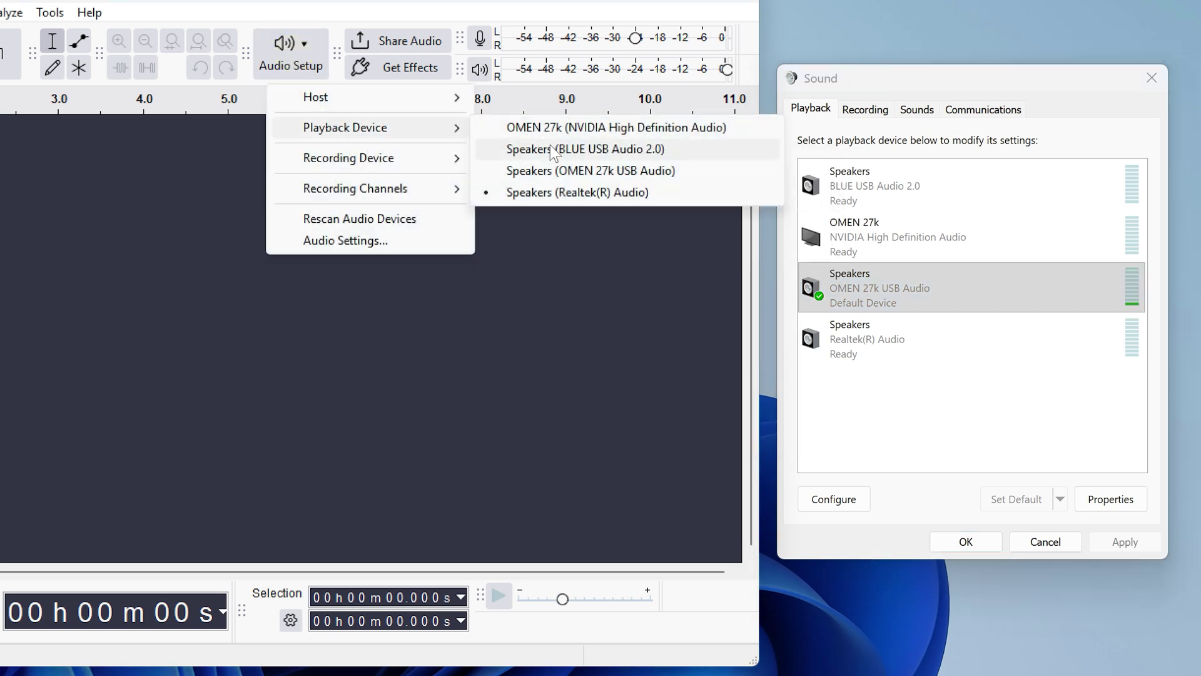
left_click(560, 169)
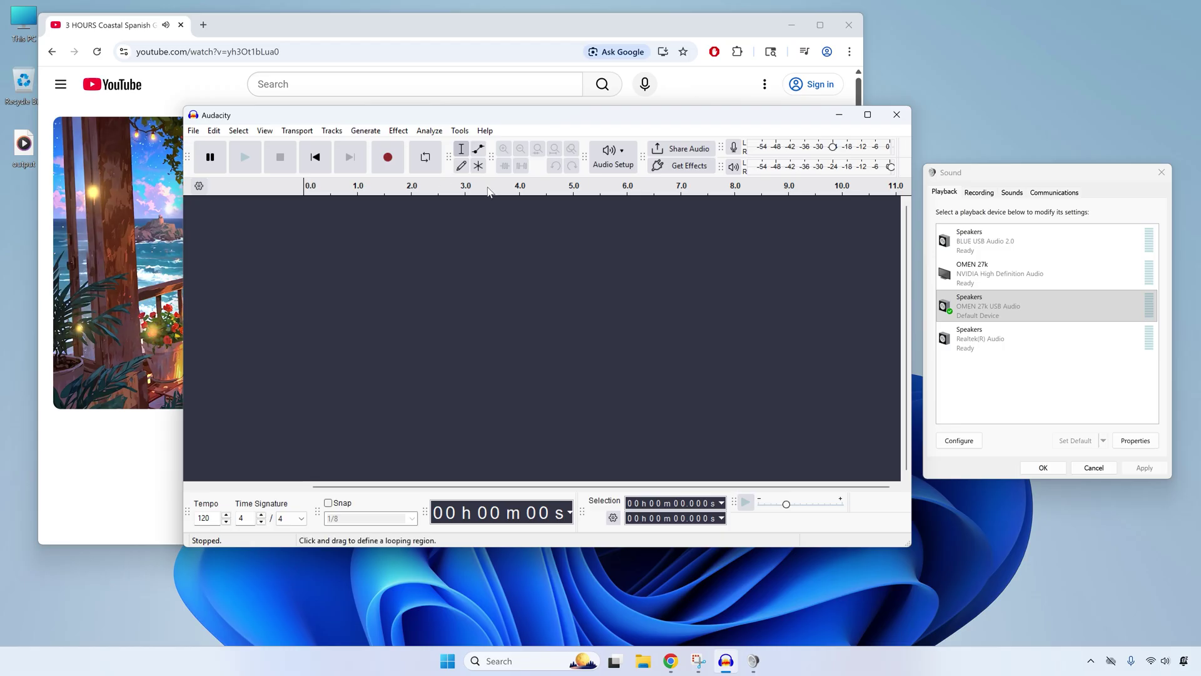
left_click(0, 63)
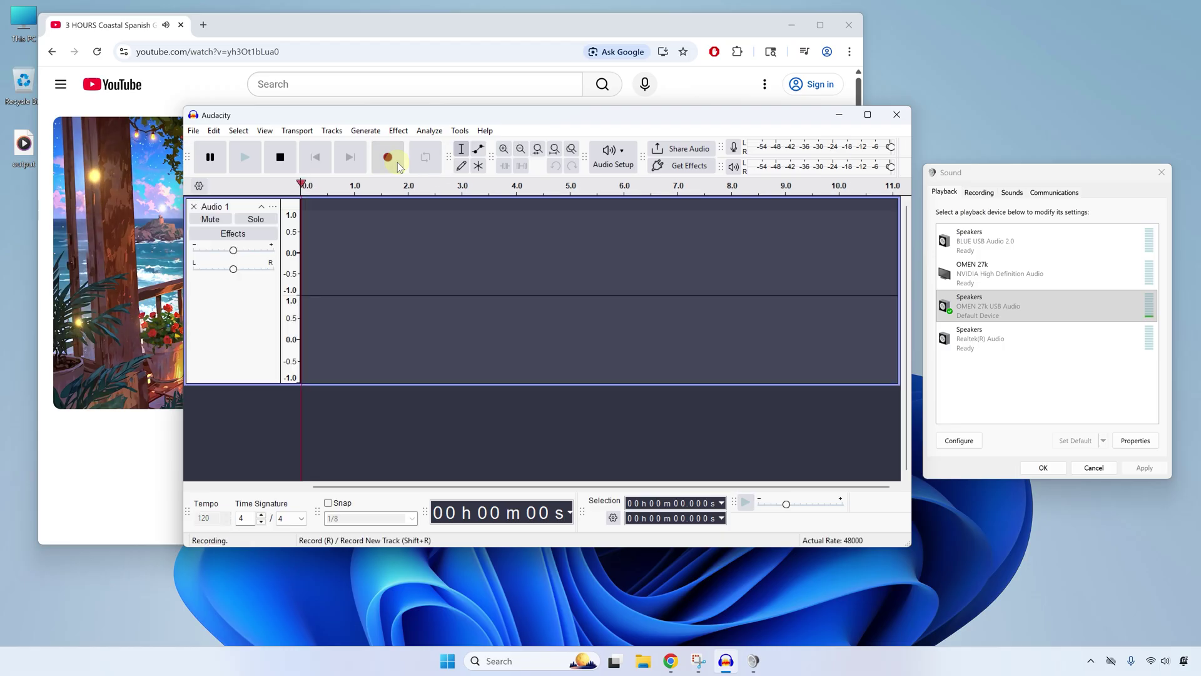